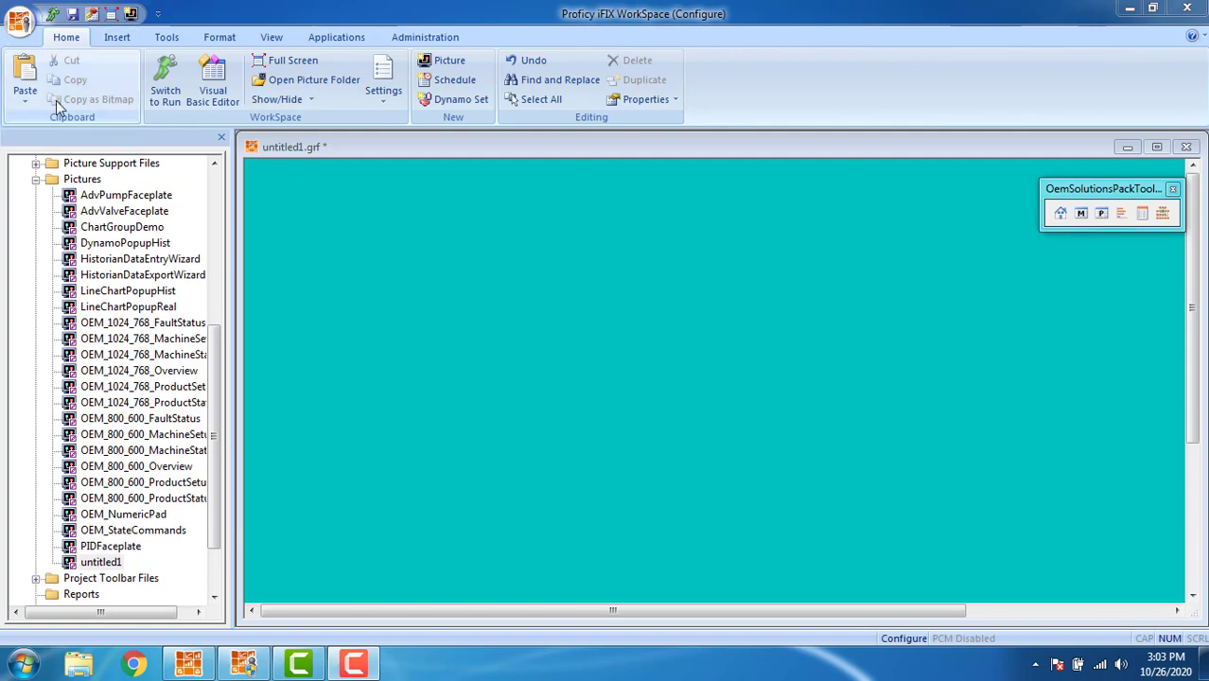
- Add a new Analog Input block in row 1 of the database and dismiss the name warning
{"action": "left_click_drag", "start_coordinate": [215, 355], "coordinate": [216, 214]}
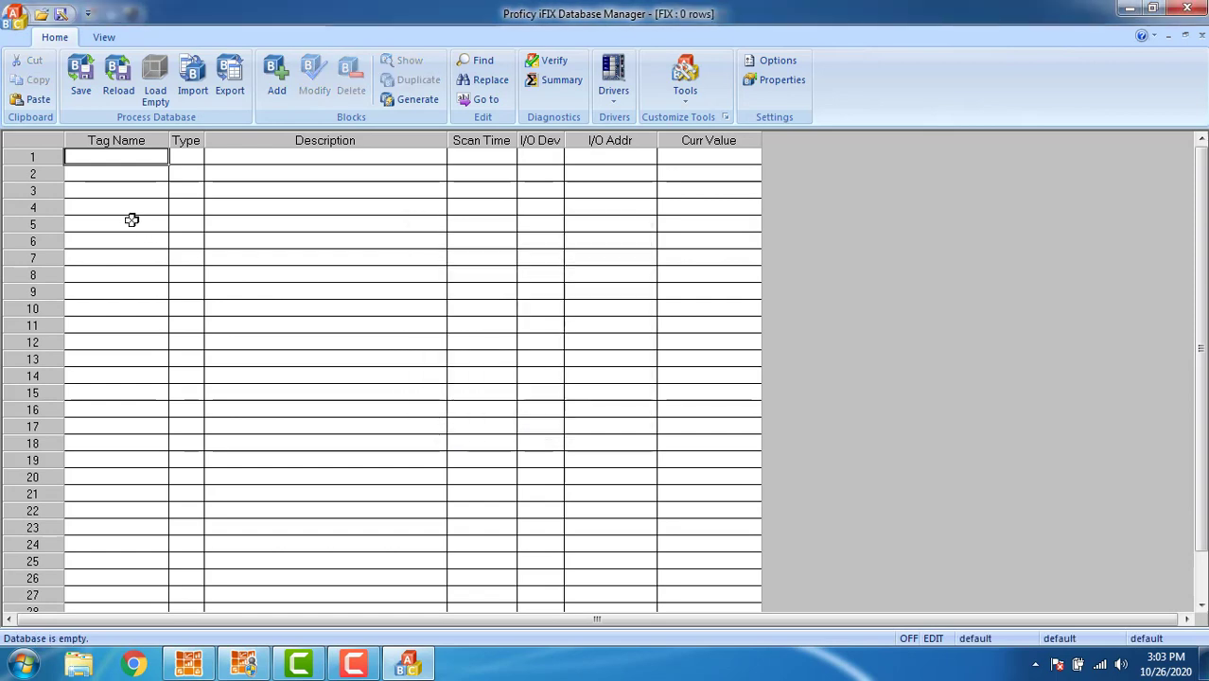
{"action": "double_click", "coordinate": [129, 162]}
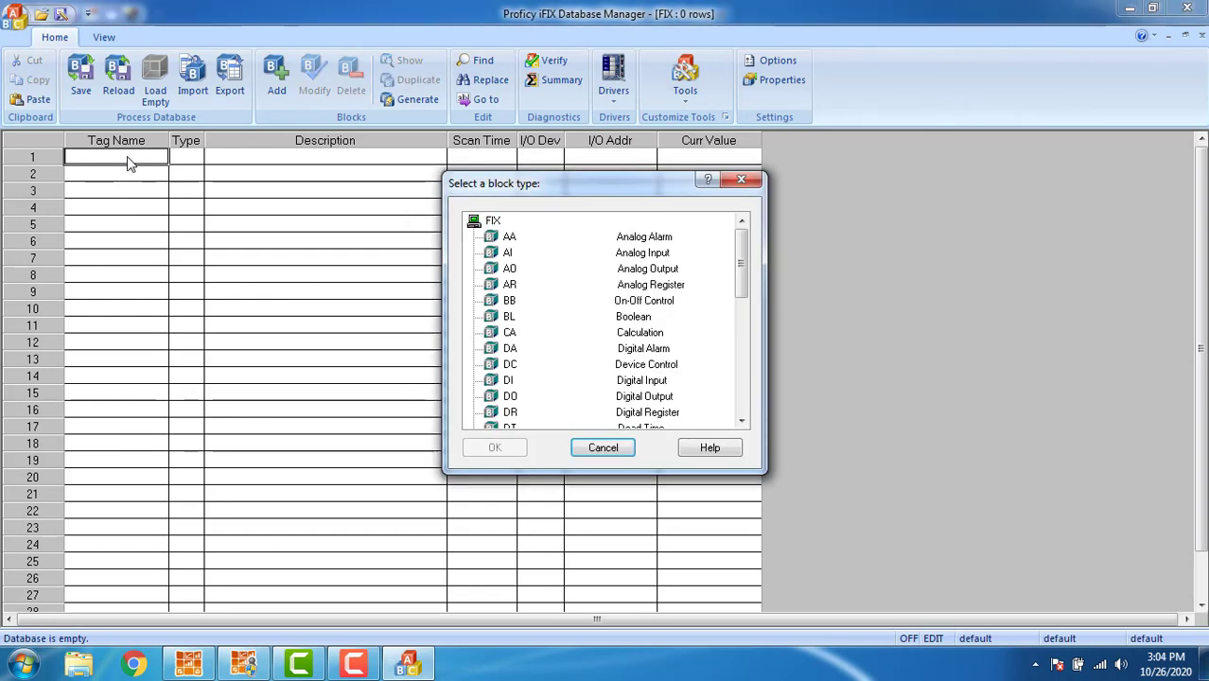
{"action": "double_click", "coordinate": [499, 251]}
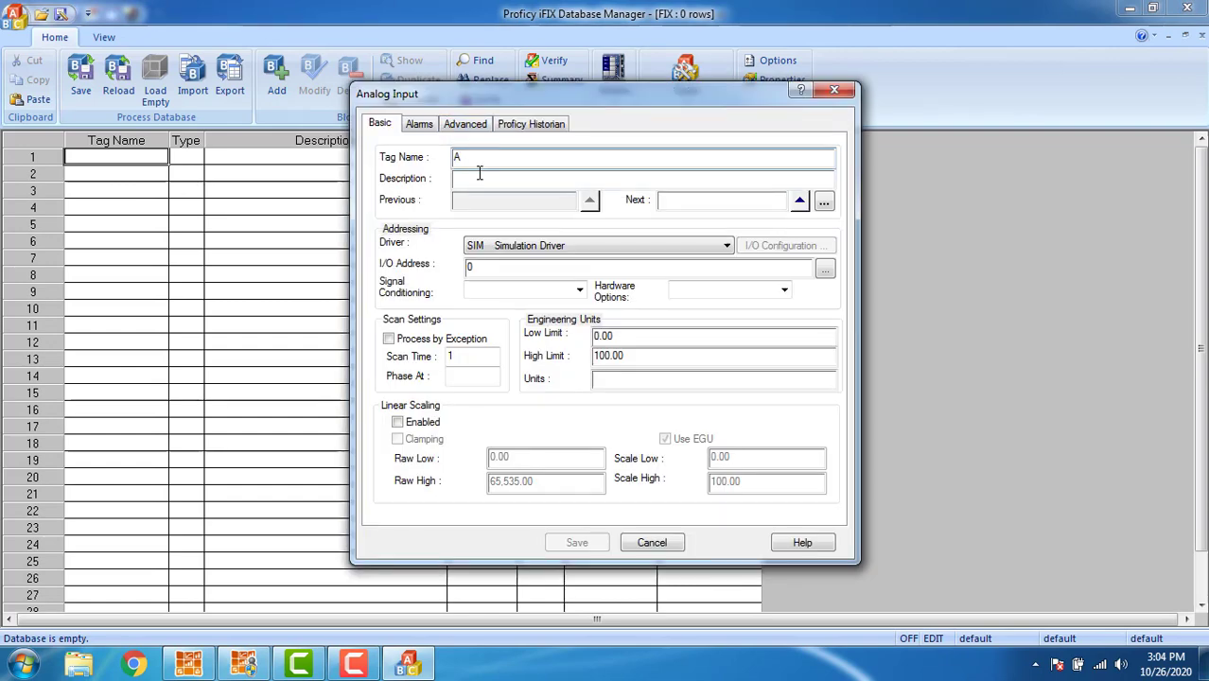
{"action": "left_click", "coordinate": [419, 124]}
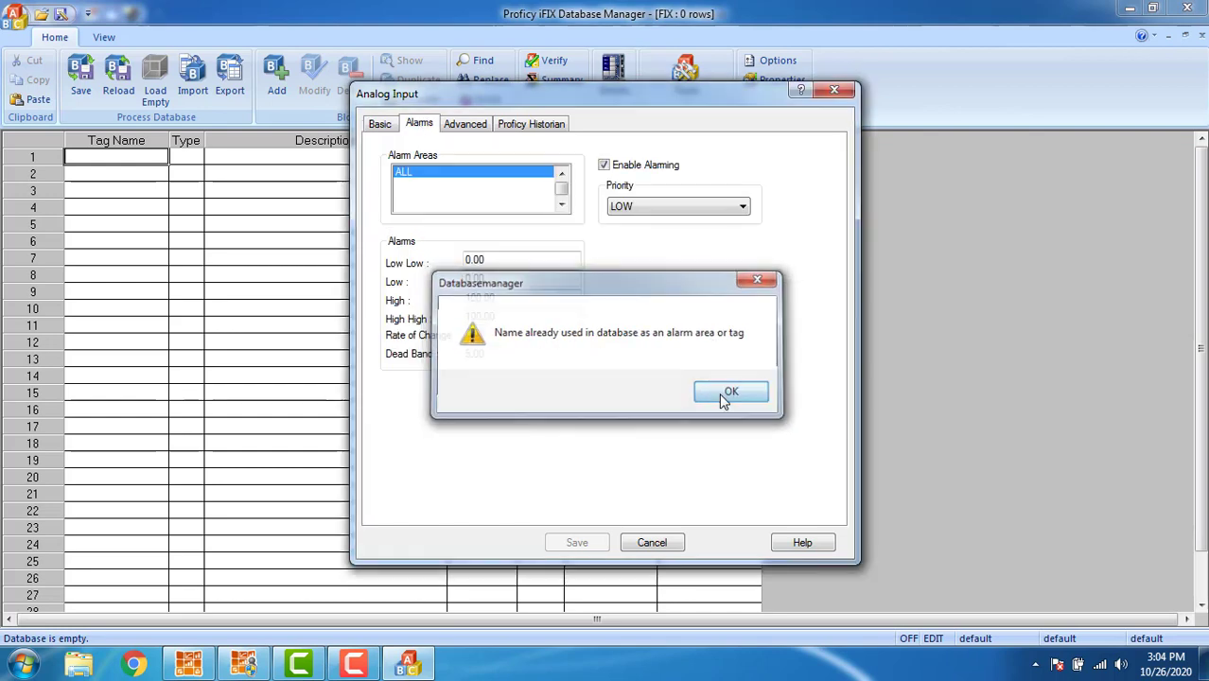
{"action": "left_click", "coordinate": [719, 393]}
- Enter alarm limits Low Low 25, Low 40, High 75 and High High 90
{"action": "left_click_drag", "start_coordinate": [514, 257], "coordinate": [379, 255]}
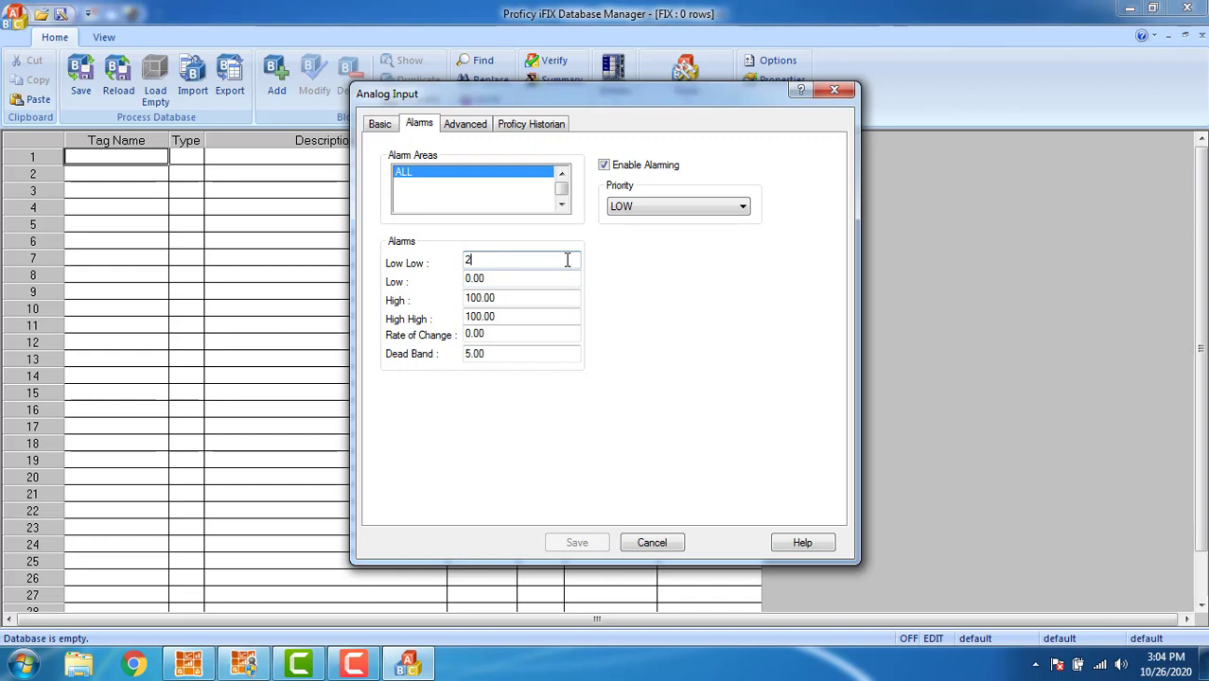
{"action": "type", "text": "25"}
{"action": "left_click_drag", "start_coordinate": [491, 277], "coordinate": [371, 265]}
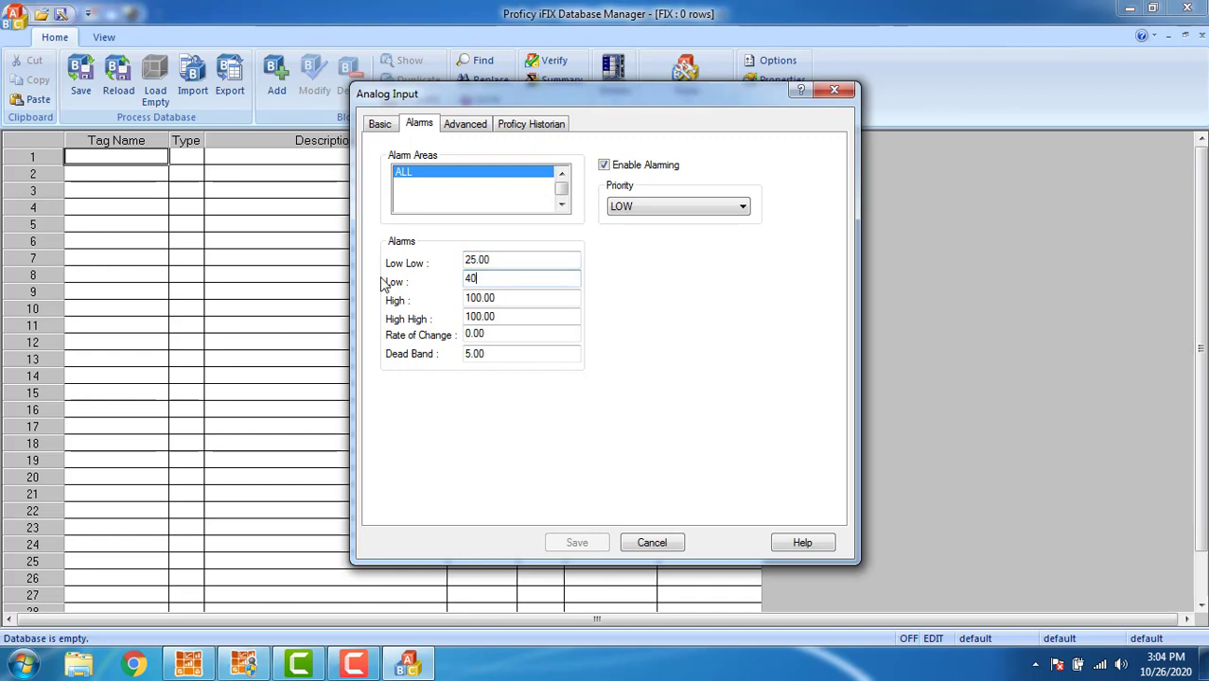
{"action": "type", "text": "40"}
{"action": "left_click_drag", "start_coordinate": [516, 296], "coordinate": [236, 328]}
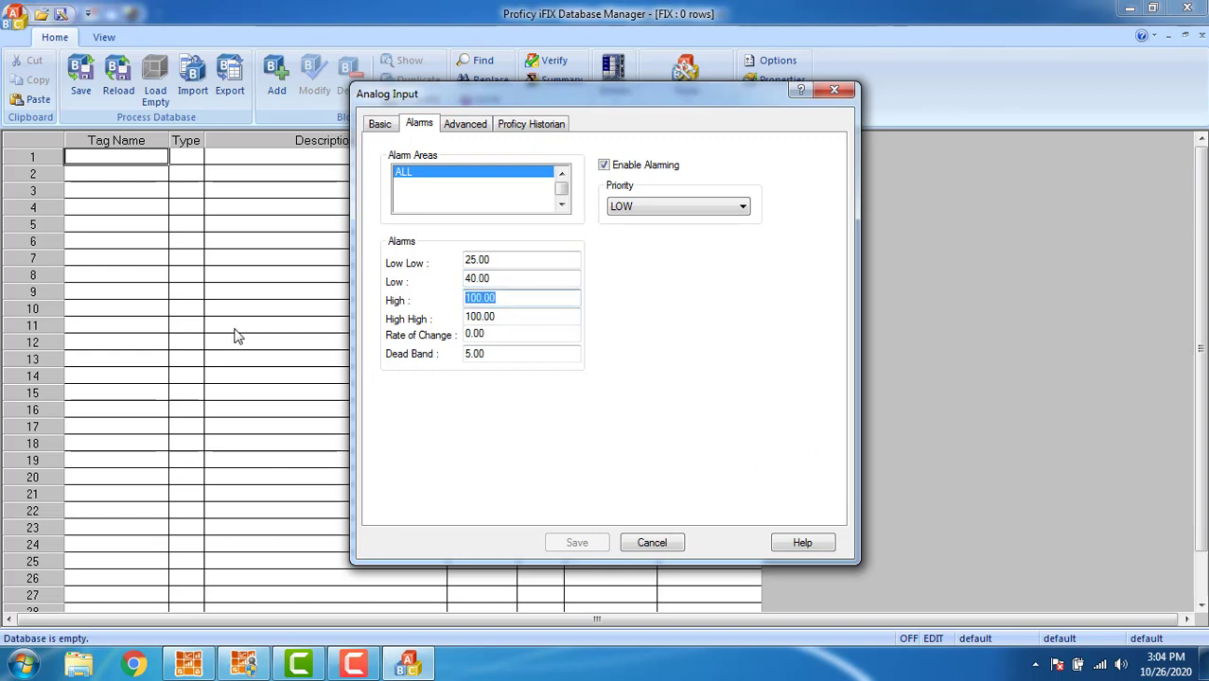
{"action": "type", "text": "75"}
{"action": "left_click_drag", "start_coordinate": [521, 316], "coordinate": [329, 318]}
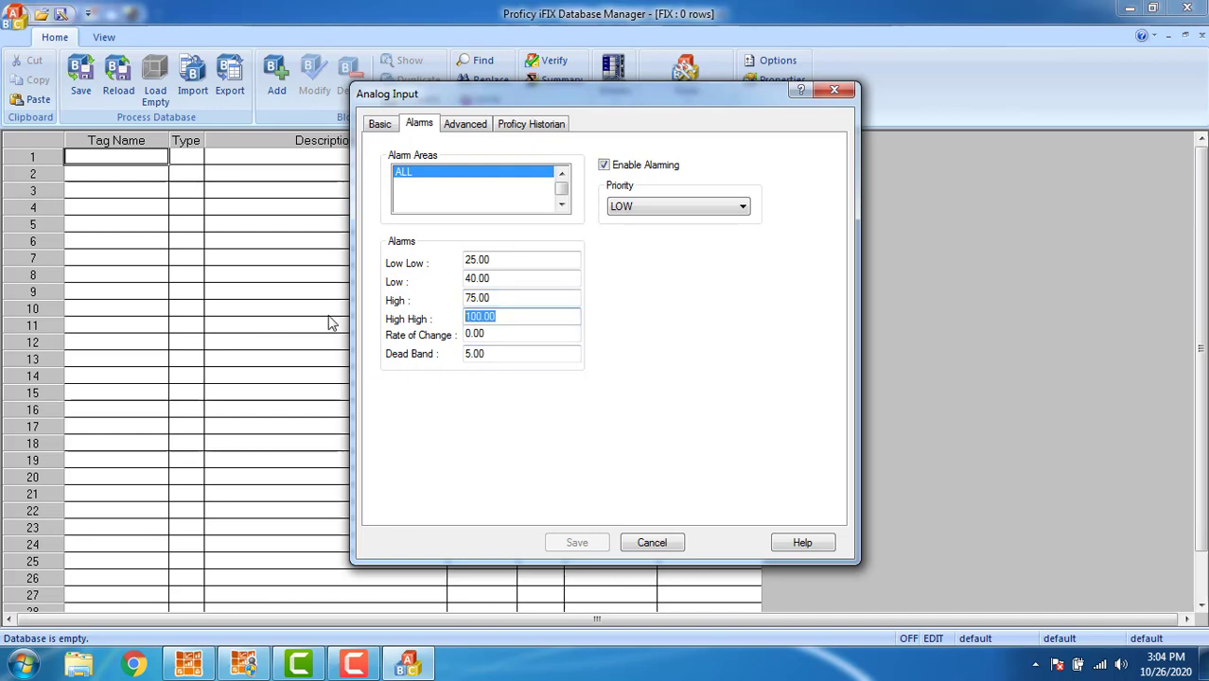
{"action": "type", "text": "90"}
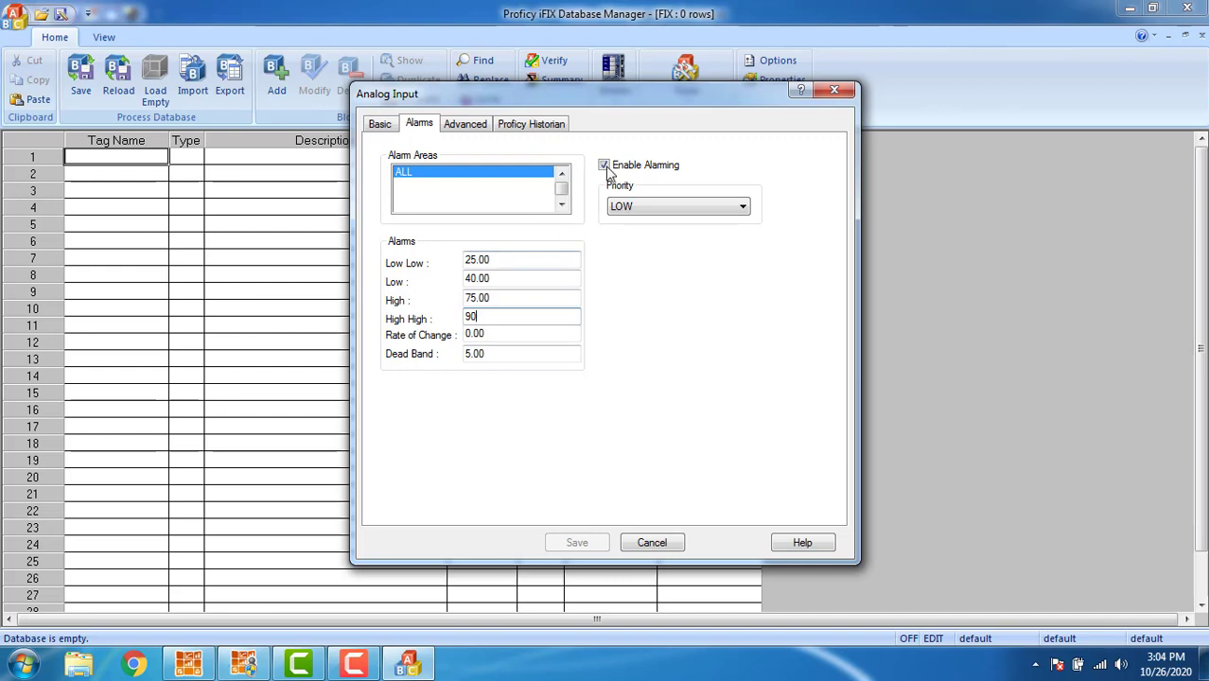
{"action": "left_click", "coordinate": [473, 124]}
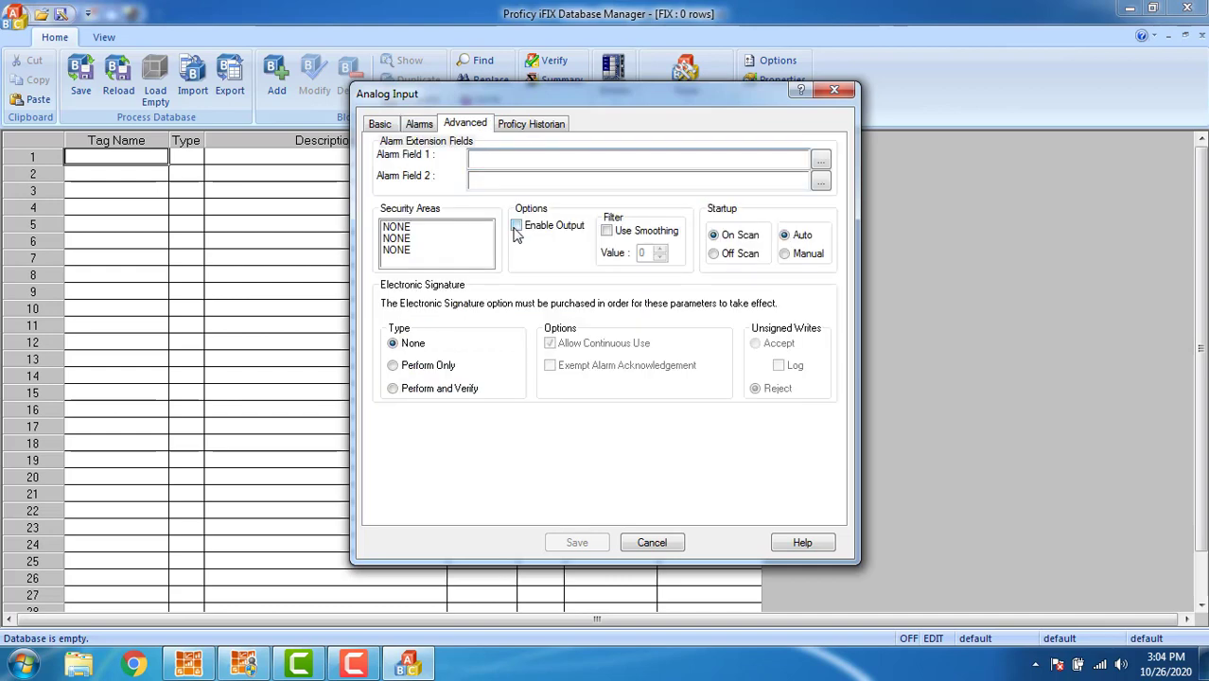
- Name the new Analog Input block T
{"action": "left_click", "coordinate": [382, 125]}
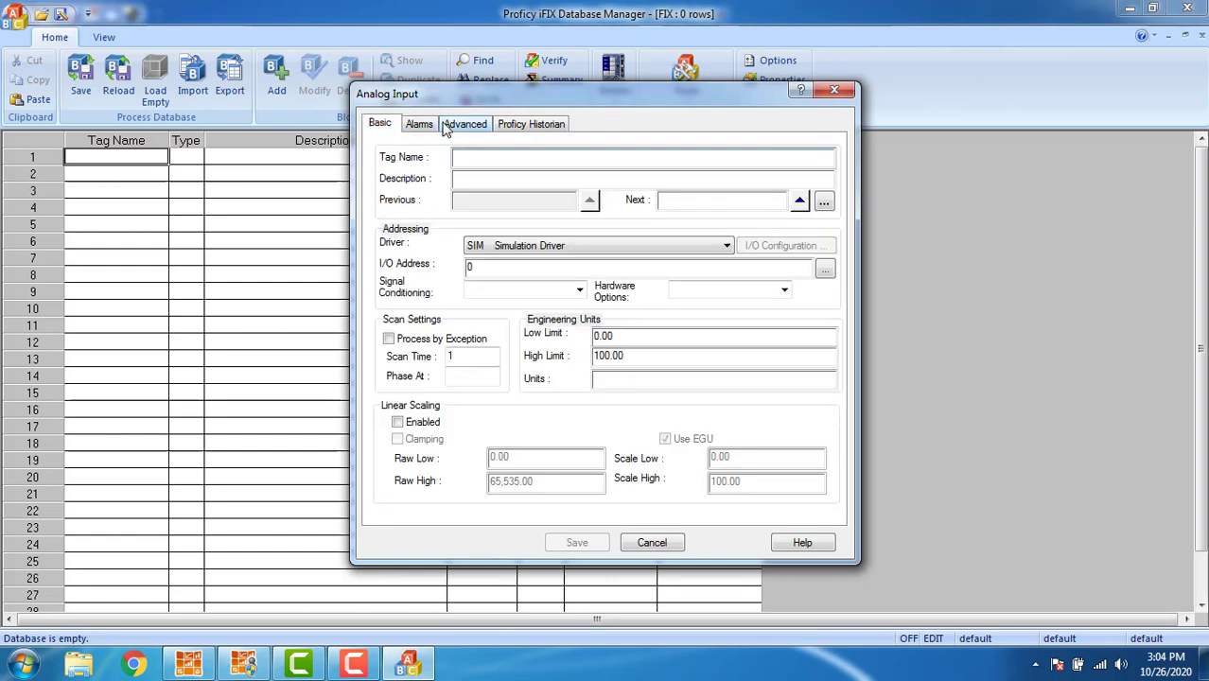
{"action": "left_click", "coordinate": [471, 154]}
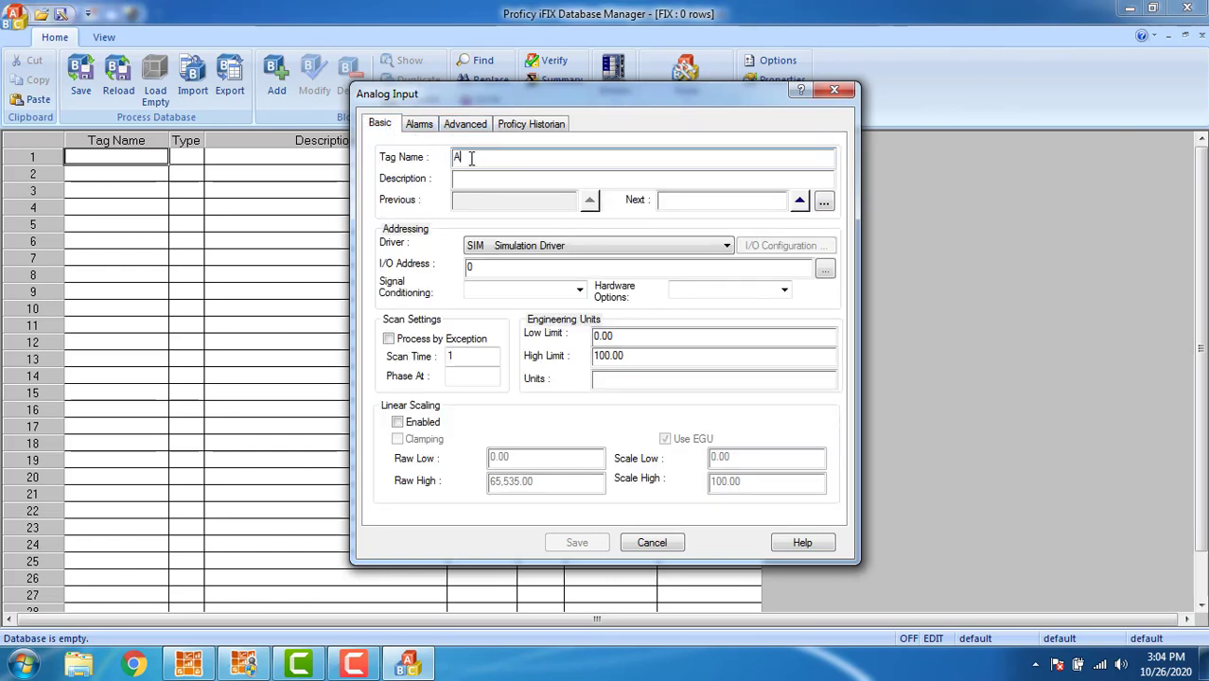
{"action": "left_click", "coordinate": [419, 124]}
{"action": "left_click", "coordinate": [715, 393]}
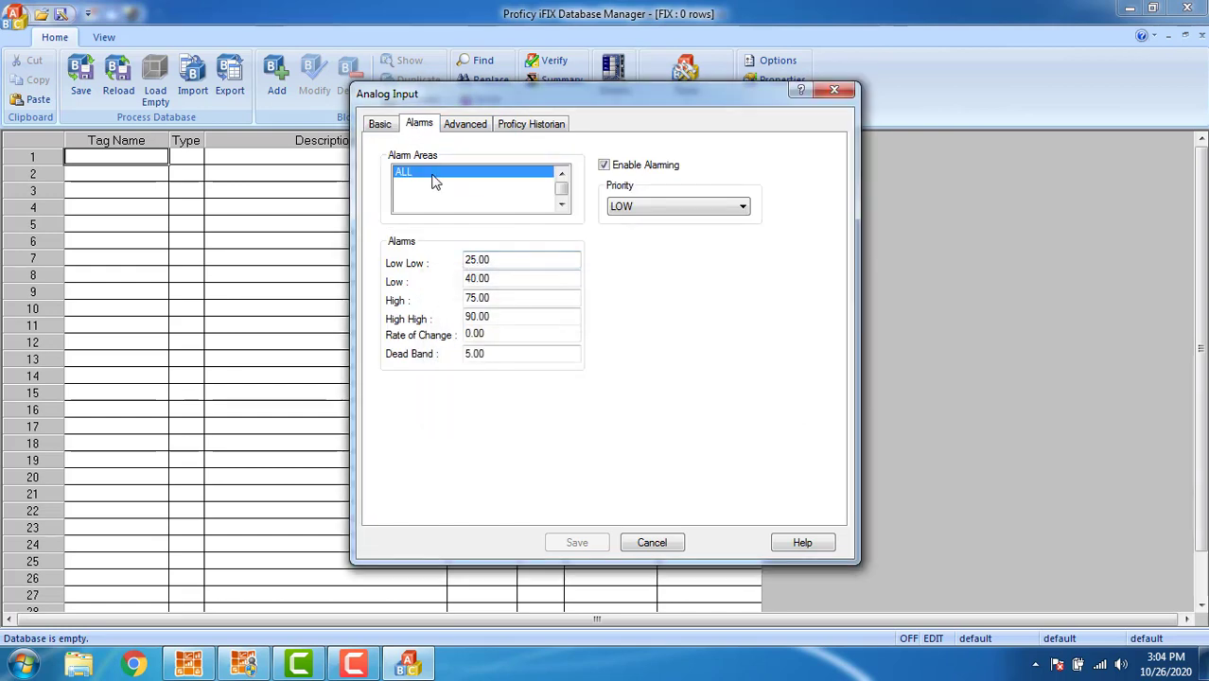
{"action": "left_click", "coordinate": [379, 124]}
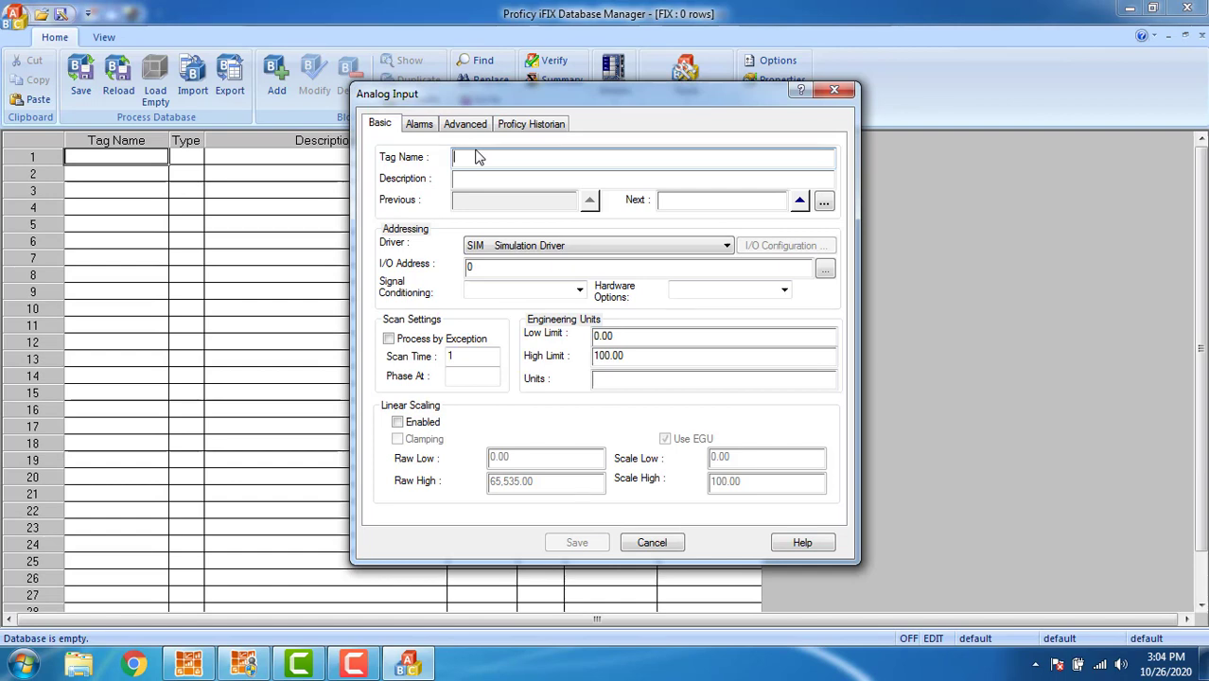
{"action": "type", "text": "T"}
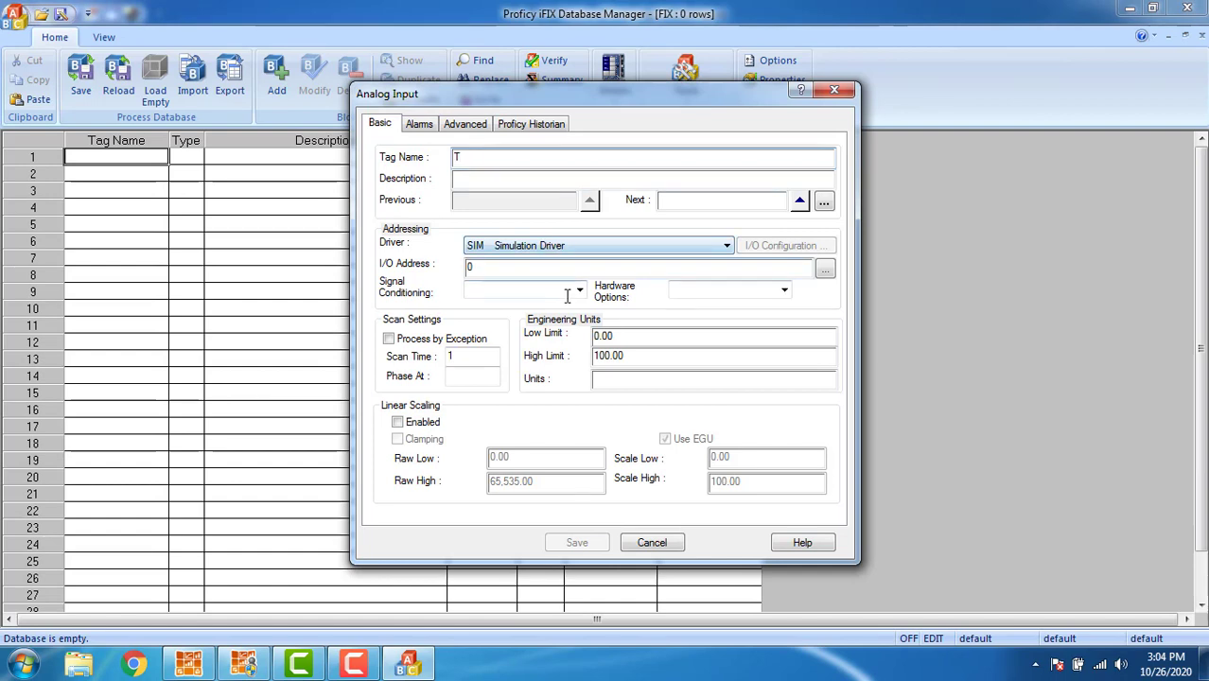
{"action": "left_click", "coordinate": [423, 129]}
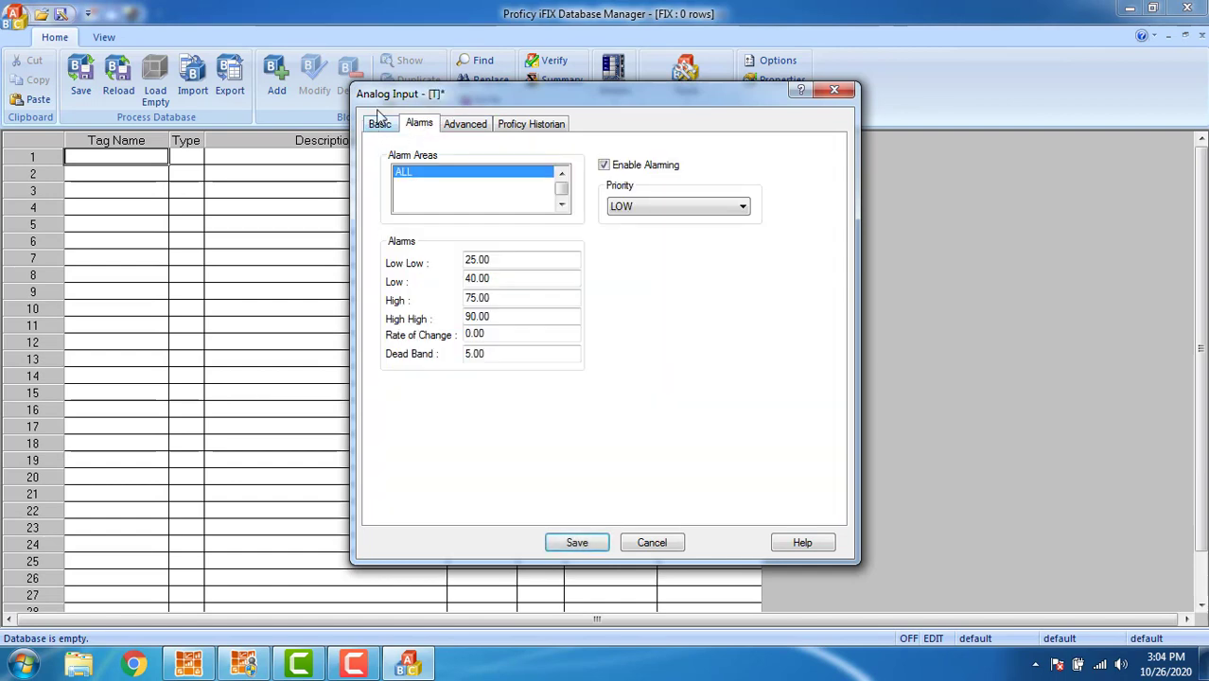
{"action": "left_click", "coordinate": [380, 122]}
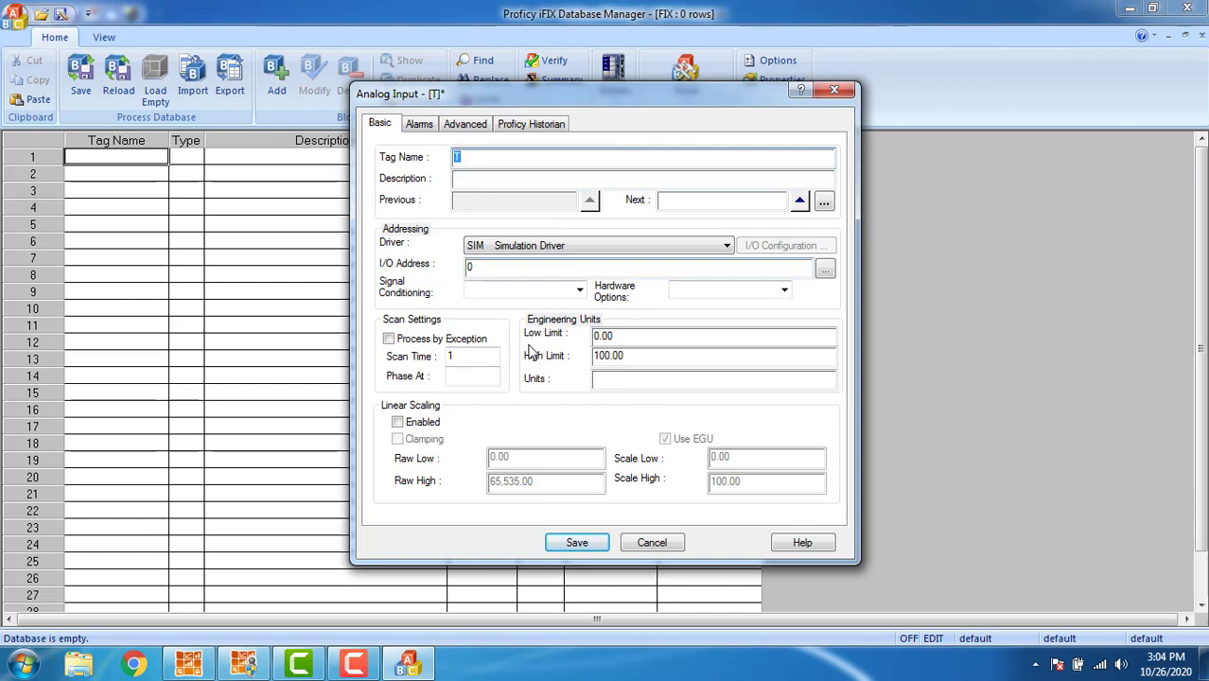
- Save tag T, place it on scan, and refresh its current value to 98.00
{"action": "left_click", "coordinate": [573, 546]}
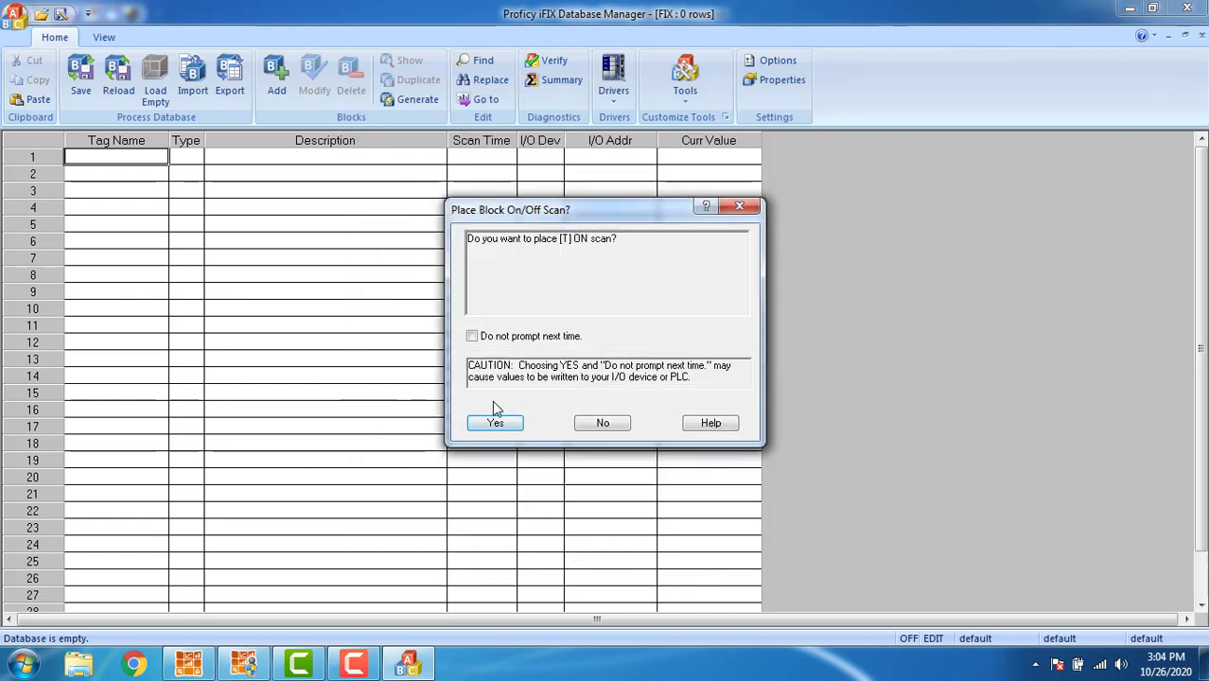
{"action": "left_click", "coordinate": [493, 425]}
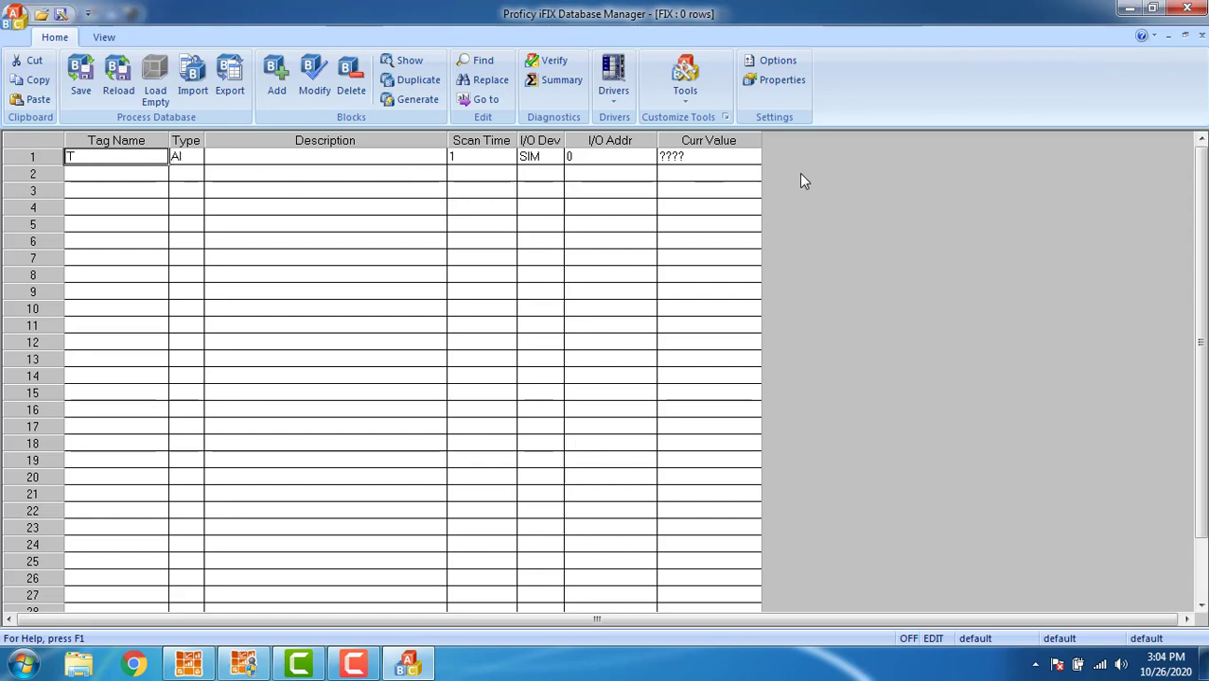
{"action": "right_click", "coordinate": [701, 159]}
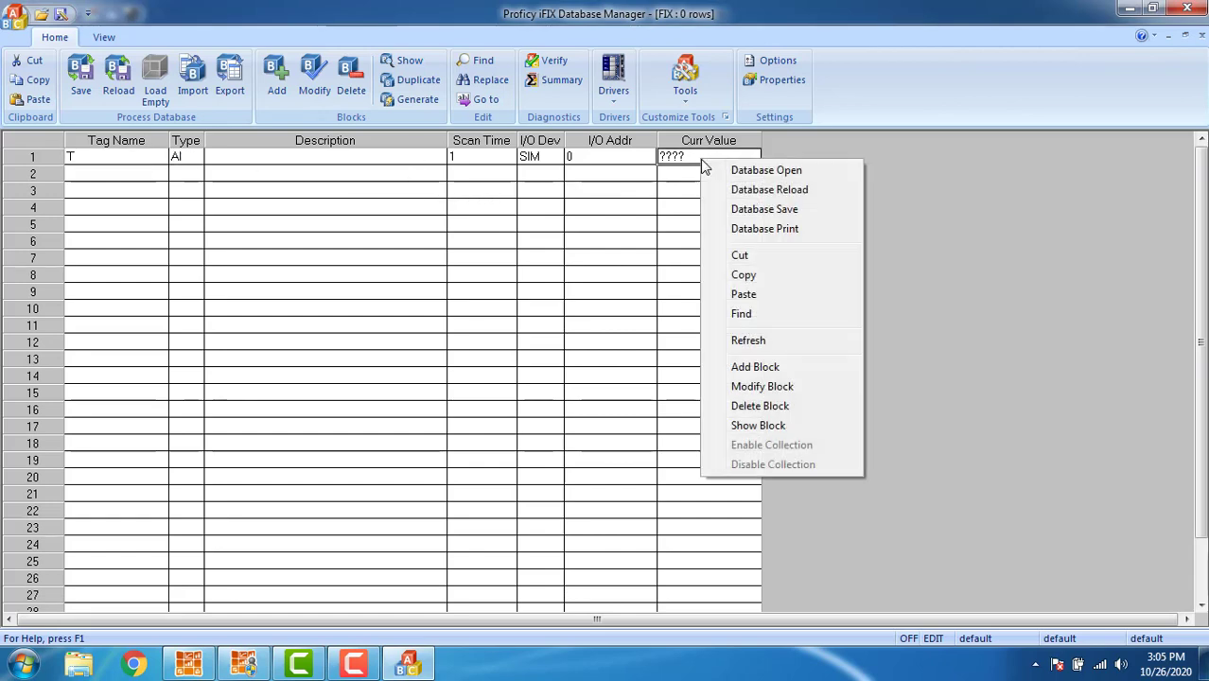
{"action": "left_click", "coordinate": [770, 342]}
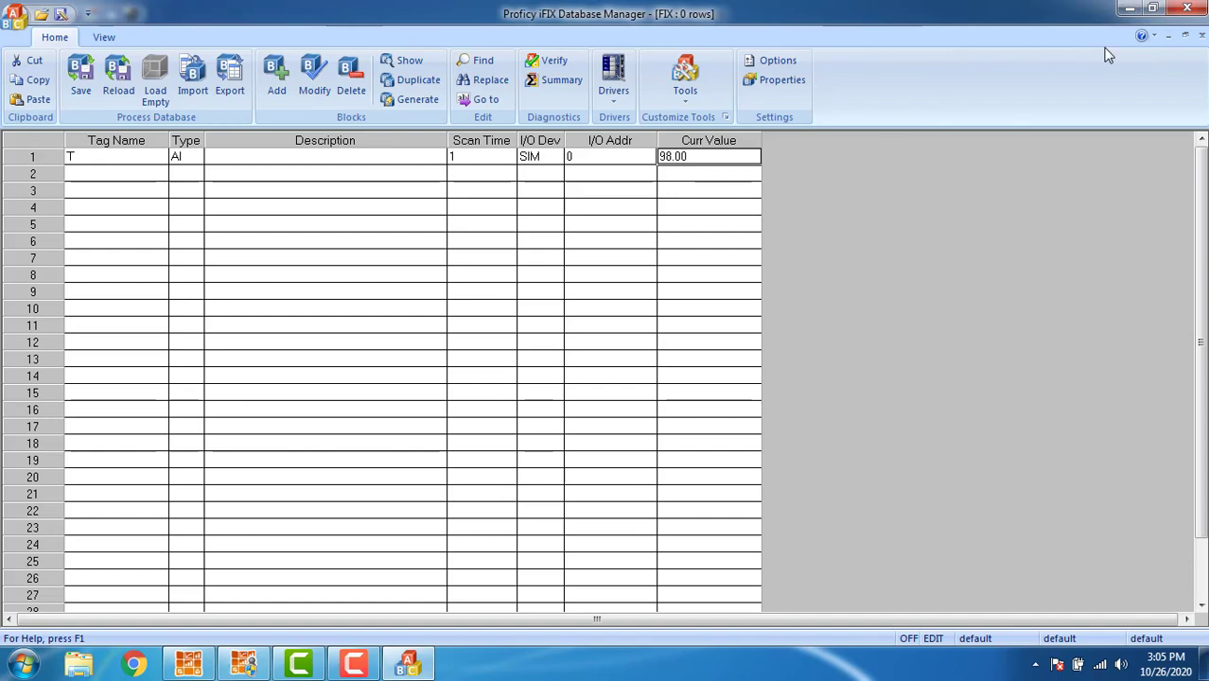
- Close Database Manager and draw a tall rectangle near the picture centre
{"action": "left_click", "coordinate": [1186, 8]}
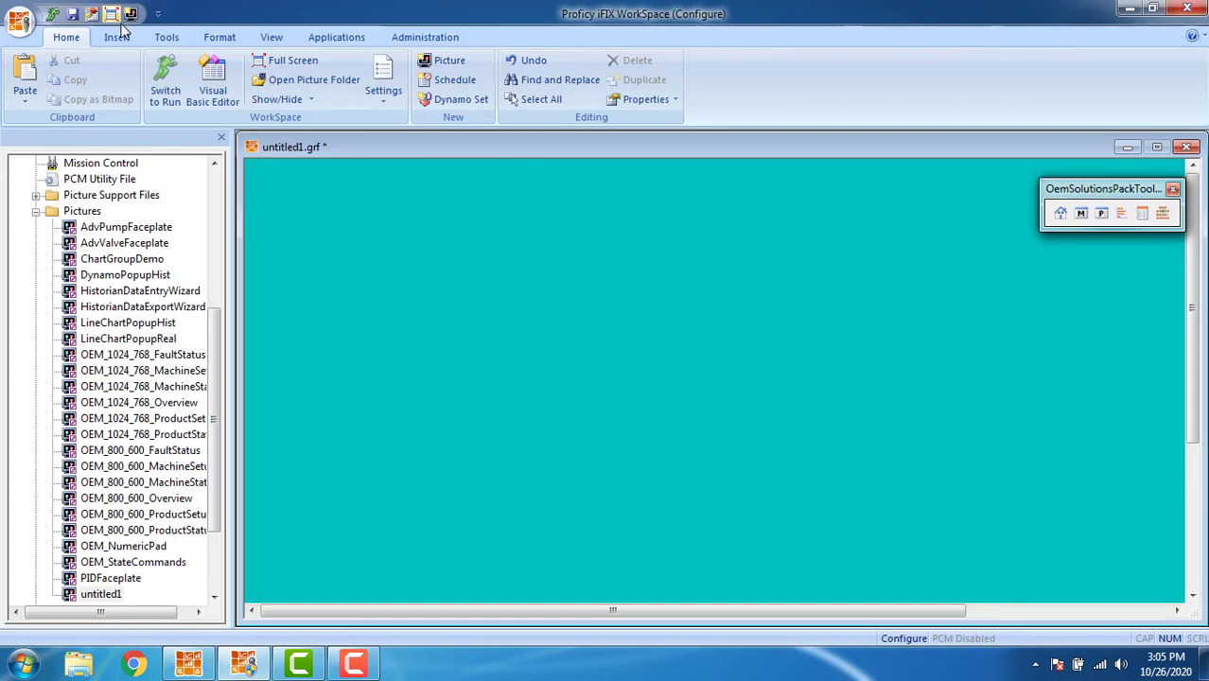
{"action": "left_click", "coordinate": [118, 39]}
{"action": "left_click", "coordinate": [32, 94]}
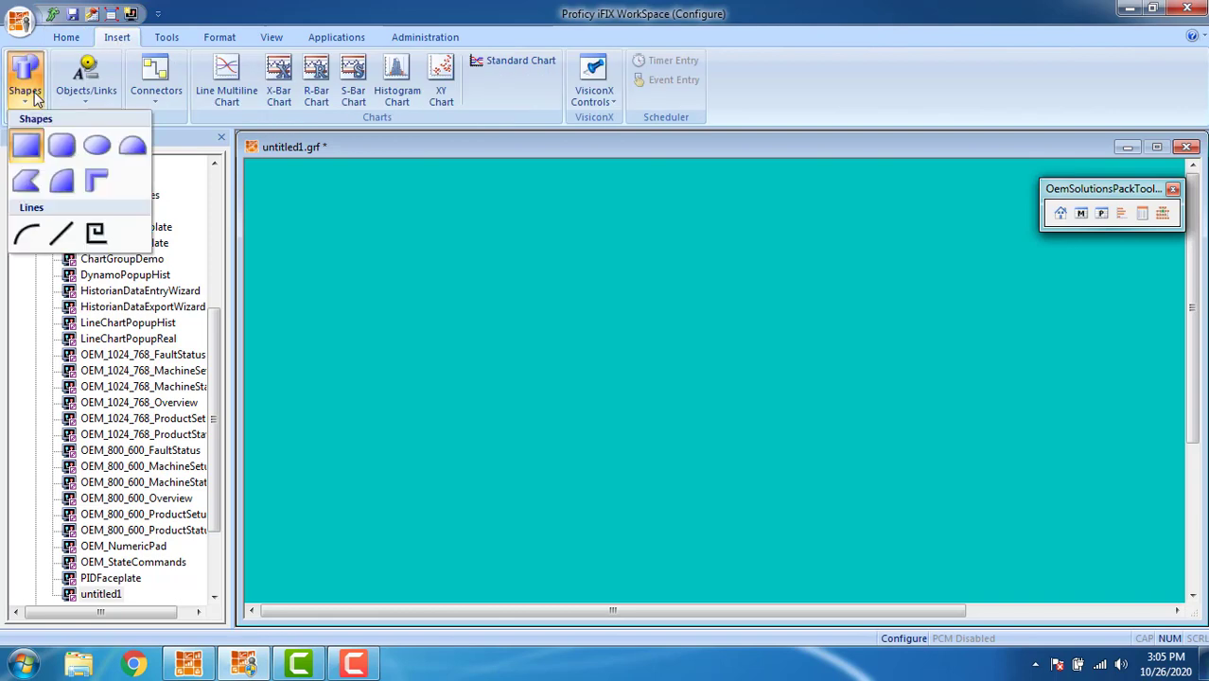
{"action": "left_click", "coordinate": [28, 148]}
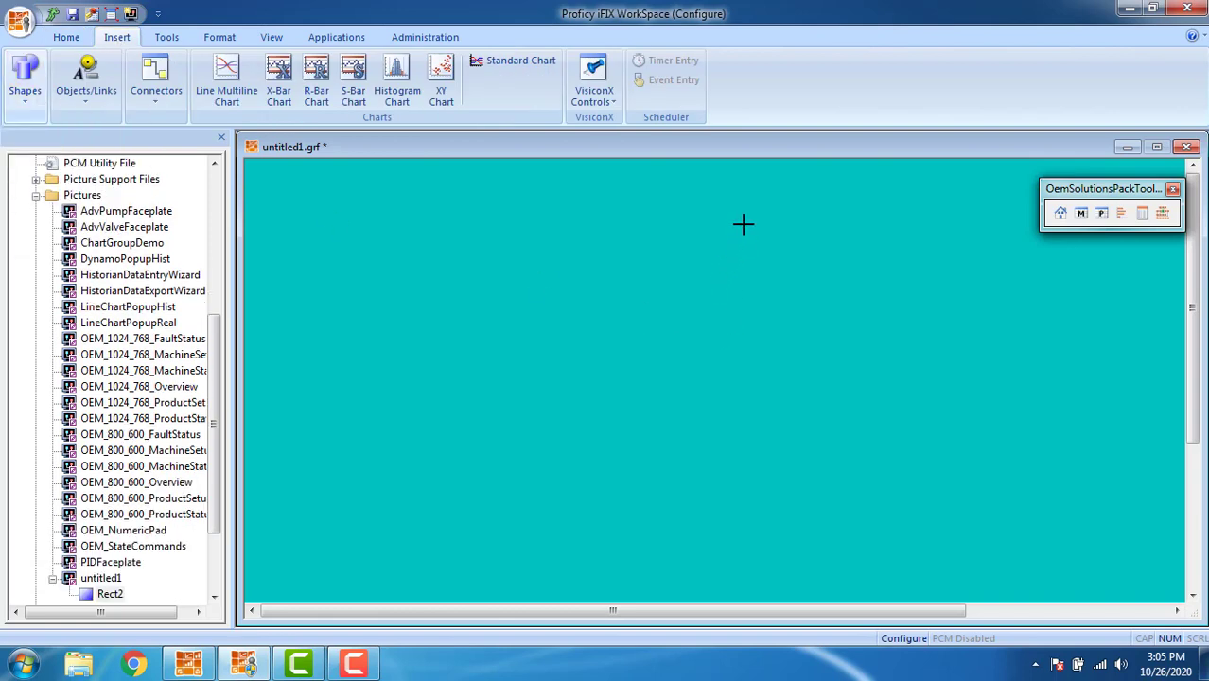
{"action": "left_click_drag", "start_coordinate": [713, 203], "coordinate": [811, 527]}
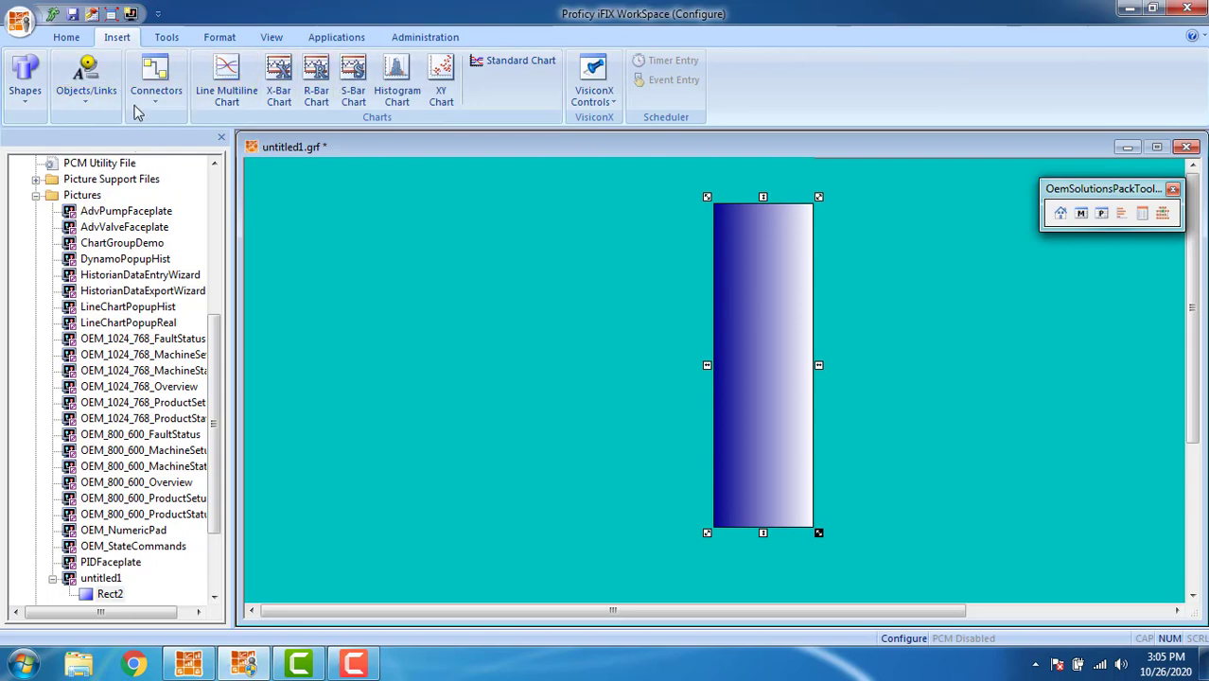
- Insert a datalink bound to Fix32.FIX.T.F_CV and place it above the rectangle
{"action": "left_click", "coordinate": [85, 83]}
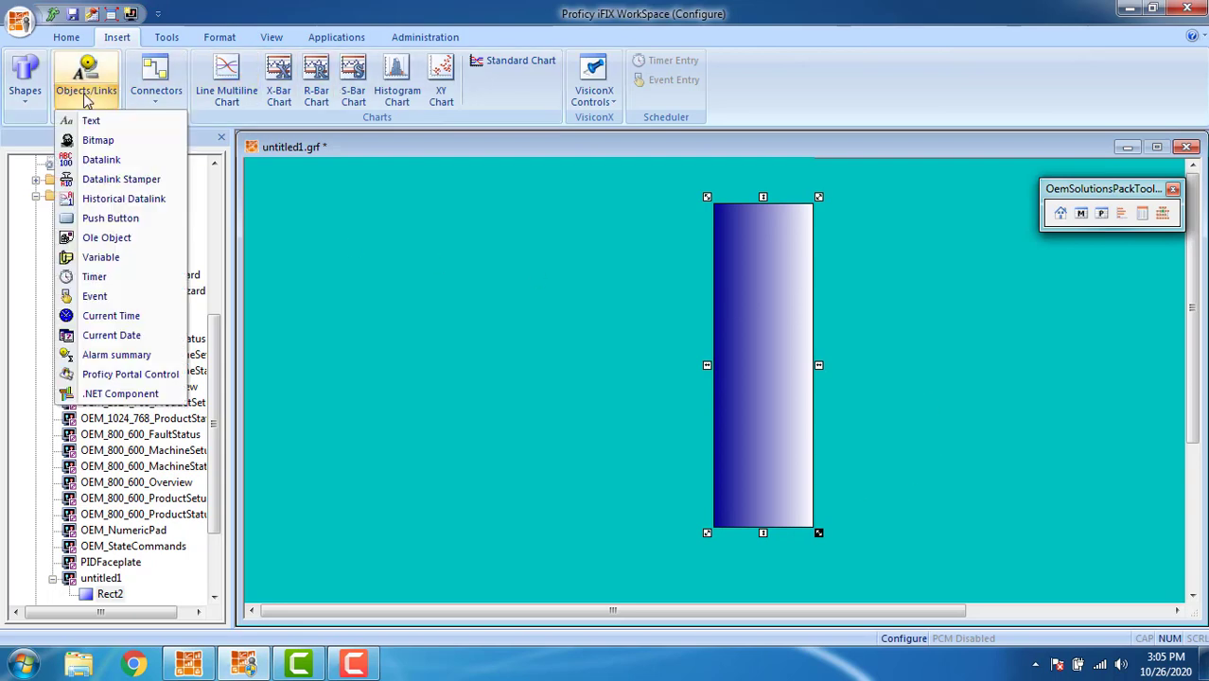
{"action": "left_click", "coordinate": [154, 185]}
{"action": "left_click", "coordinate": [634, 263]}
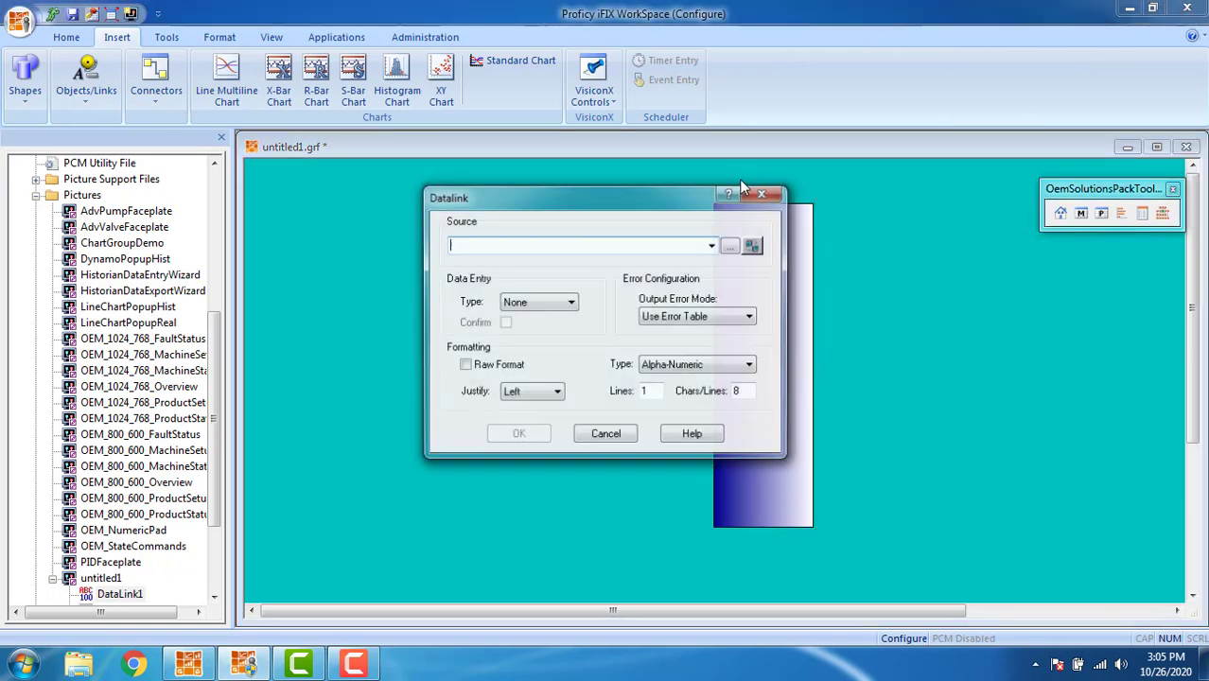
{"action": "left_click", "coordinate": [729, 247]}
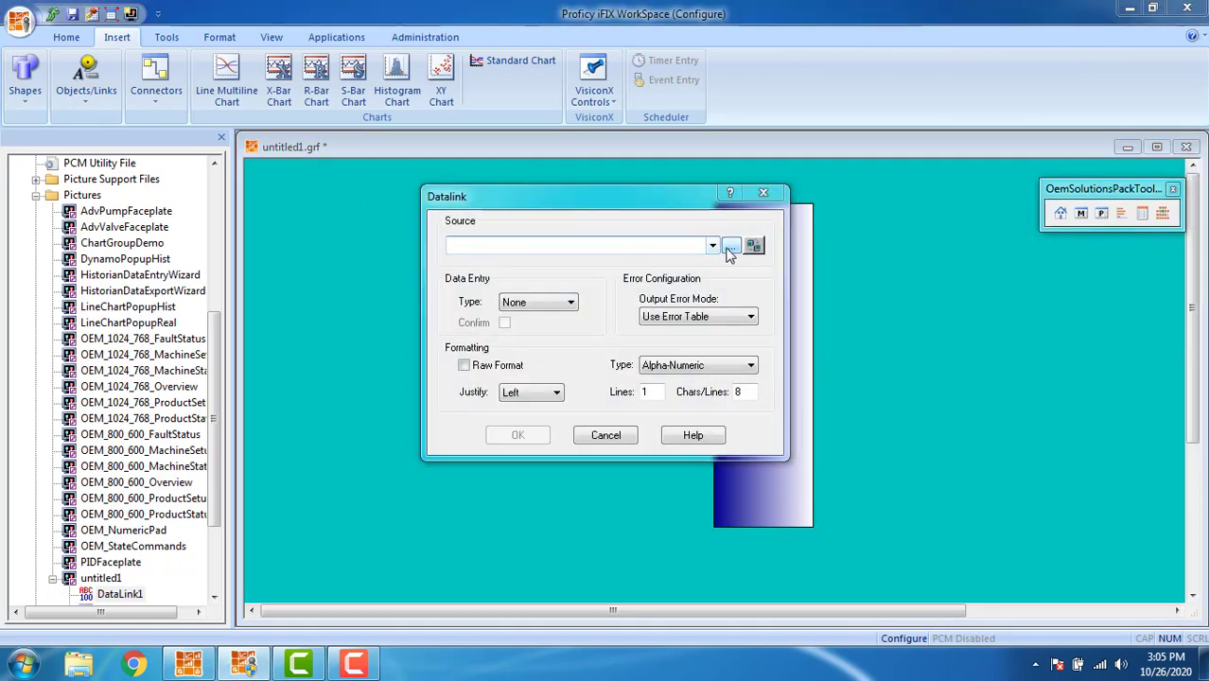
{"action": "left_click", "coordinate": [326, 151]}
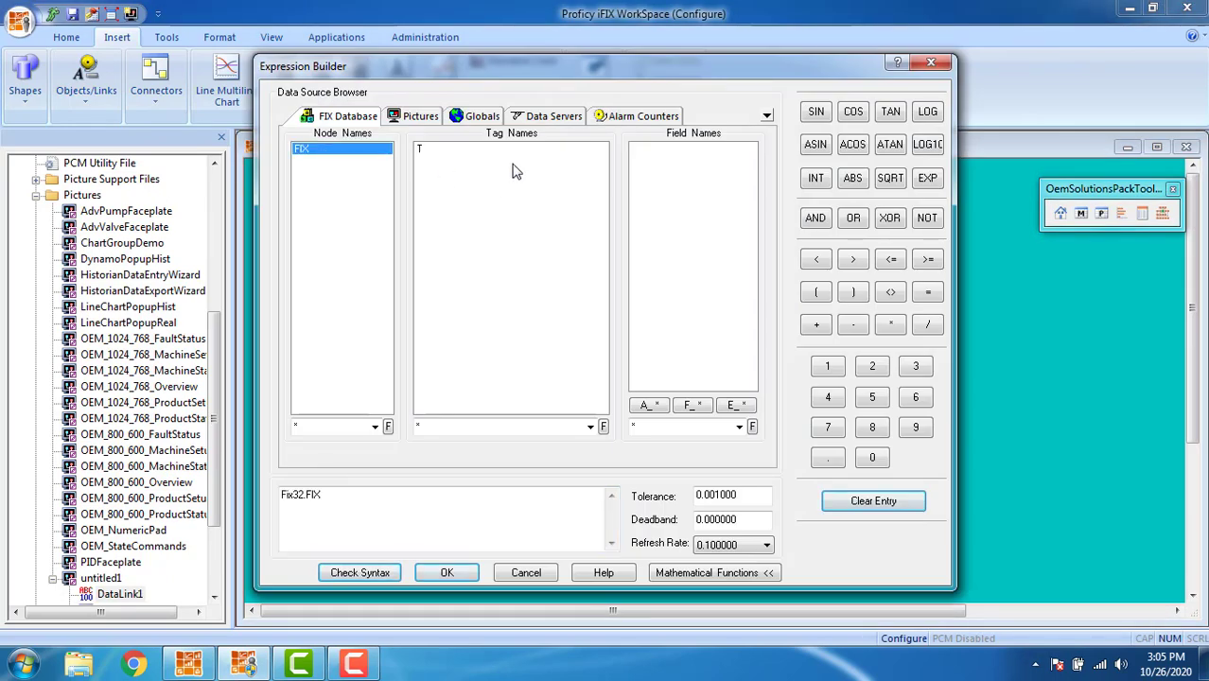
{"action": "left_click", "coordinate": [423, 152]}
{"action": "left_click", "coordinate": [694, 406]}
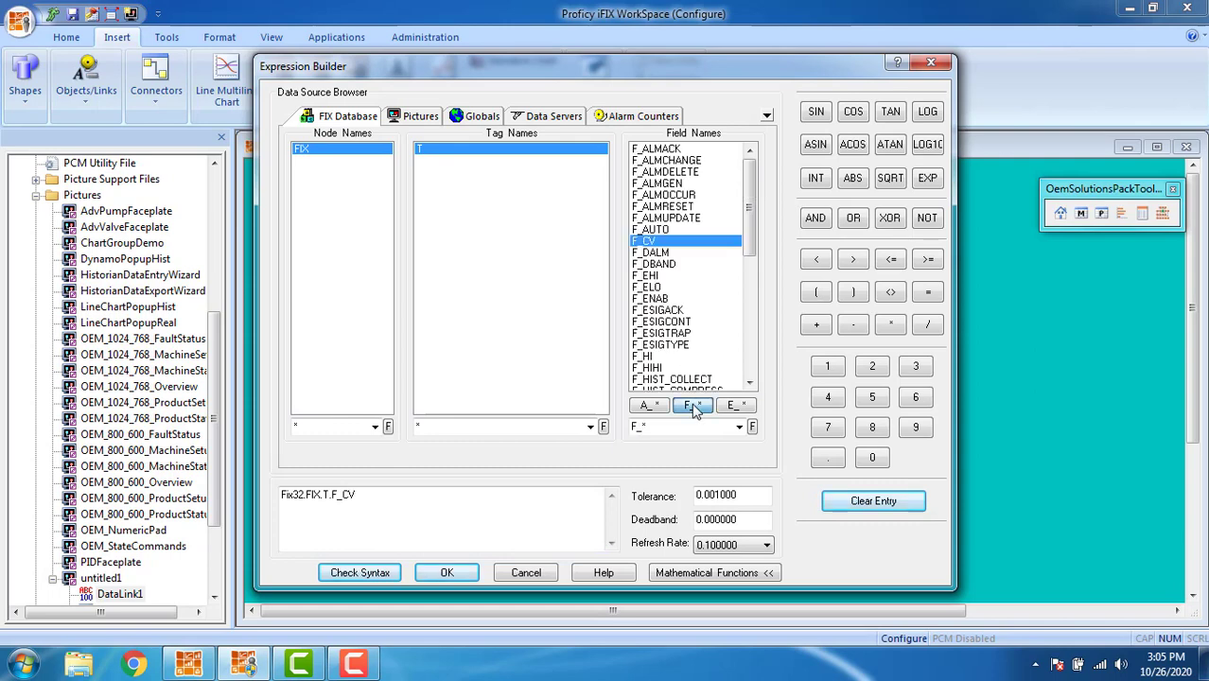
{"action": "left_click", "coordinate": [468, 573]}
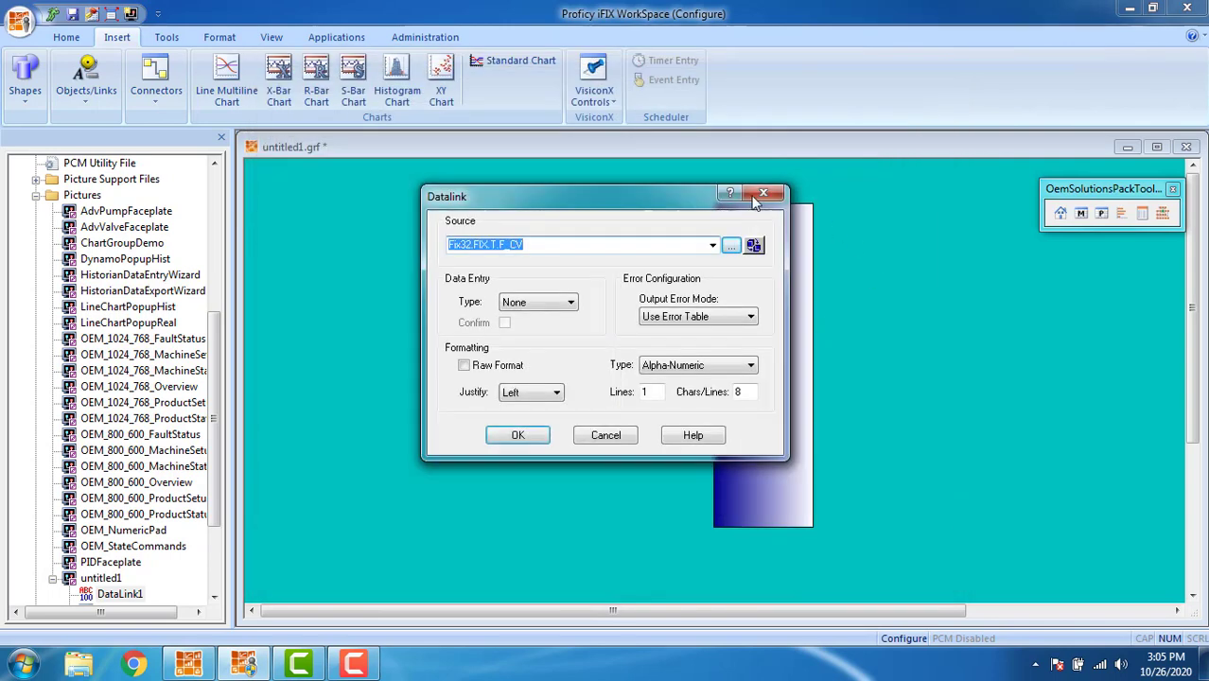
{"action": "left_click", "coordinate": [521, 432]}
{"action": "left_click_drag", "start_coordinate": [737, 171], "coordinate": [761, 173]}
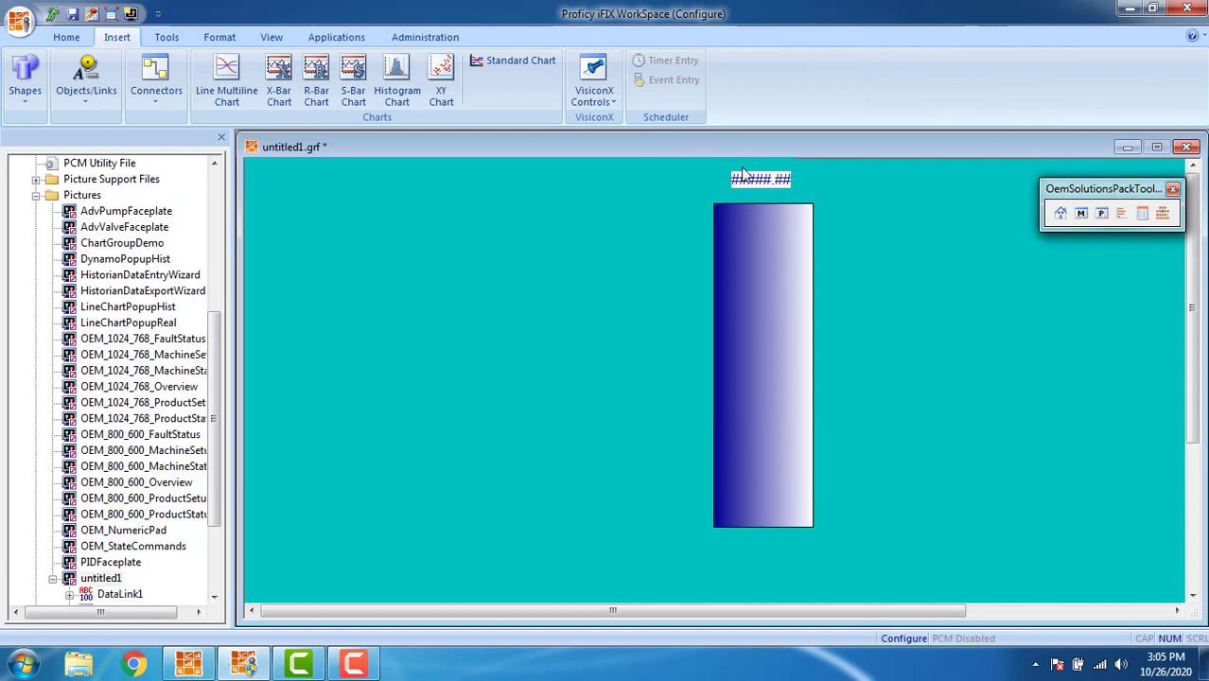
- Give Rect2 a bottom-to-top Fill Percentage animation from Fix32.FIX.T.F_CV, fetching limits at runtime
{"action": "double_click", "coordinate": [751, 340]}
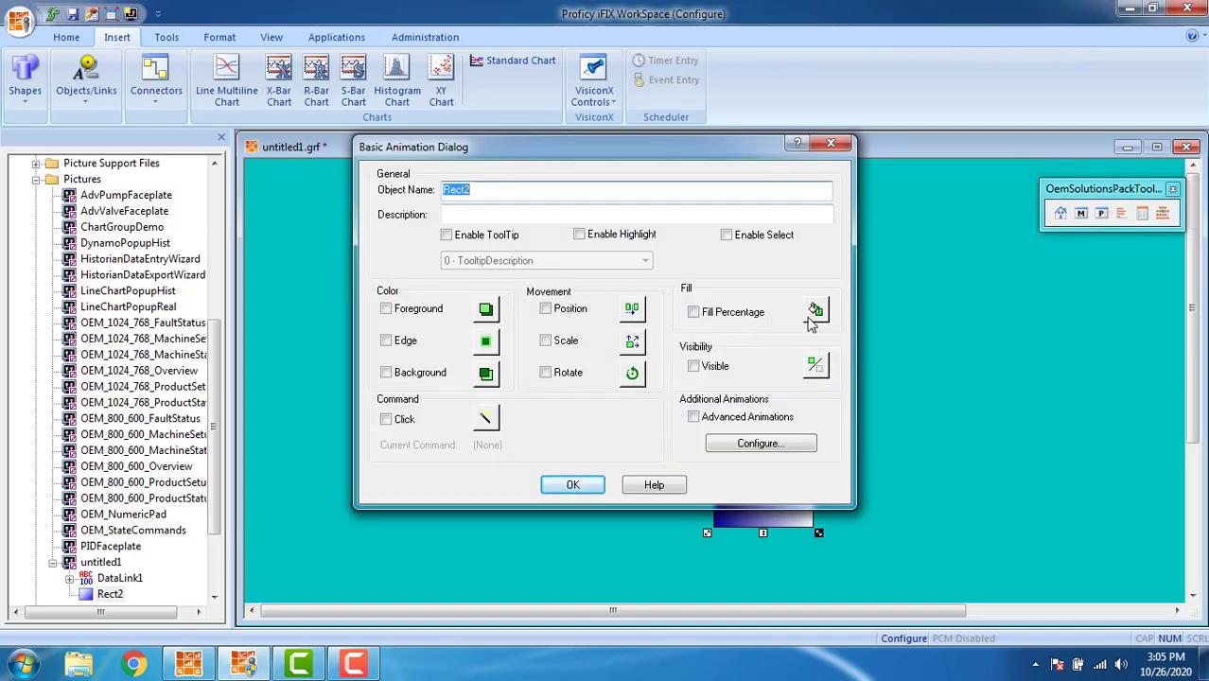
{"action": "left_click", "coordinate": [816, 312]}
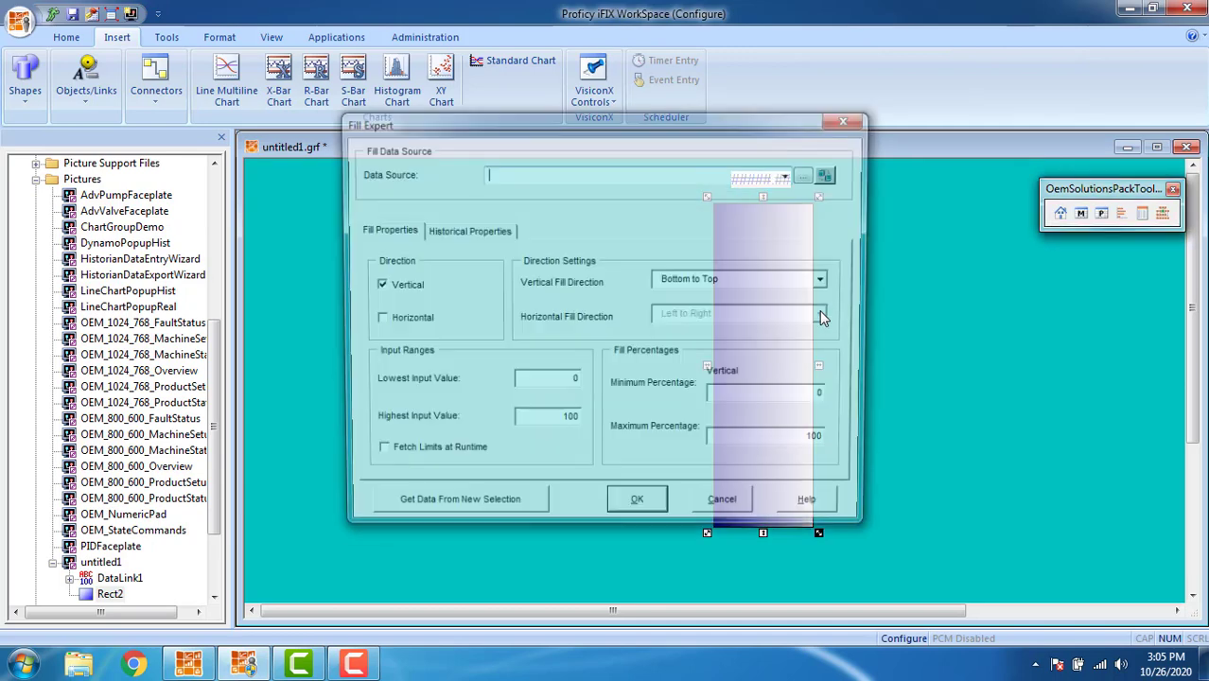
{"action": "left_click", "coordinate": [808, 175]}
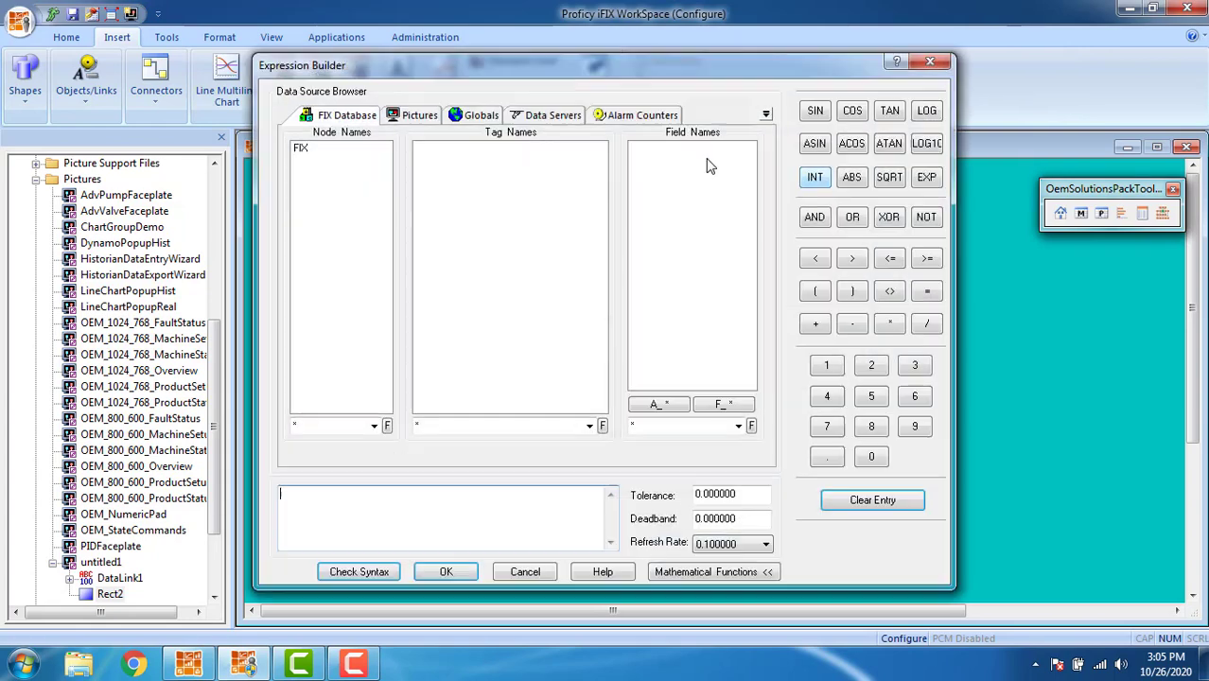
{"action": "left_click", "coordinate": [317, 151]}
{"action": "left_click", "coordinate": [419, 148]}
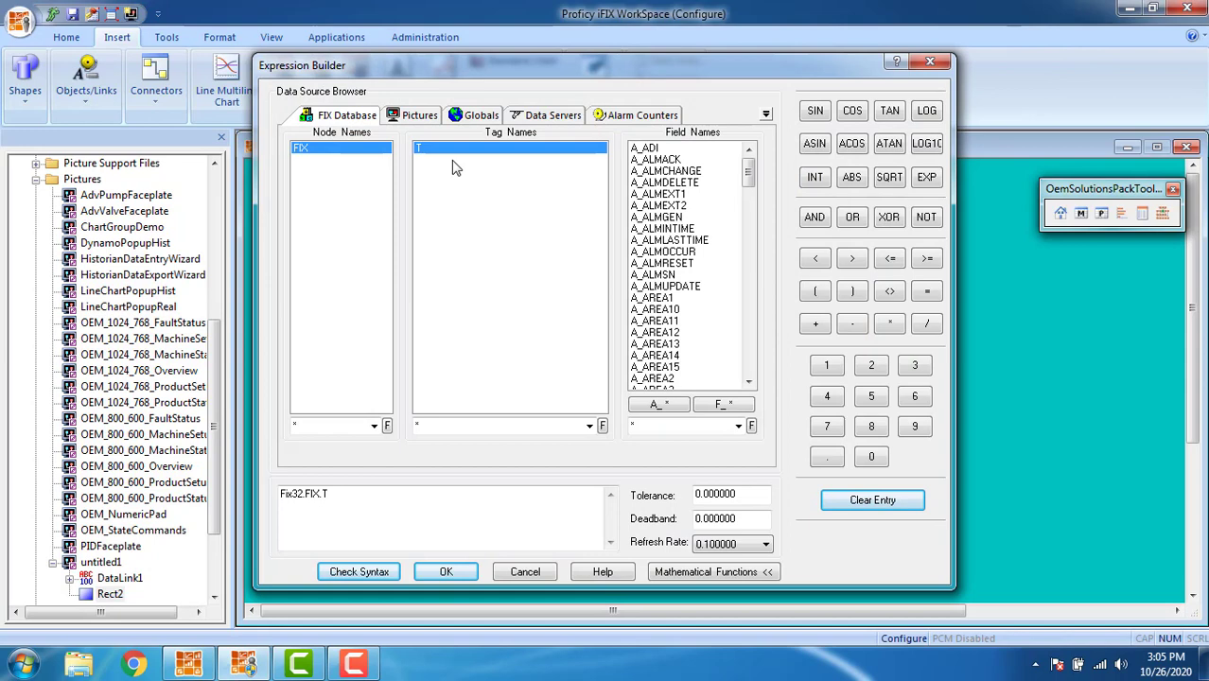
{"action": "left_click", "coordinate": [716, 404]}
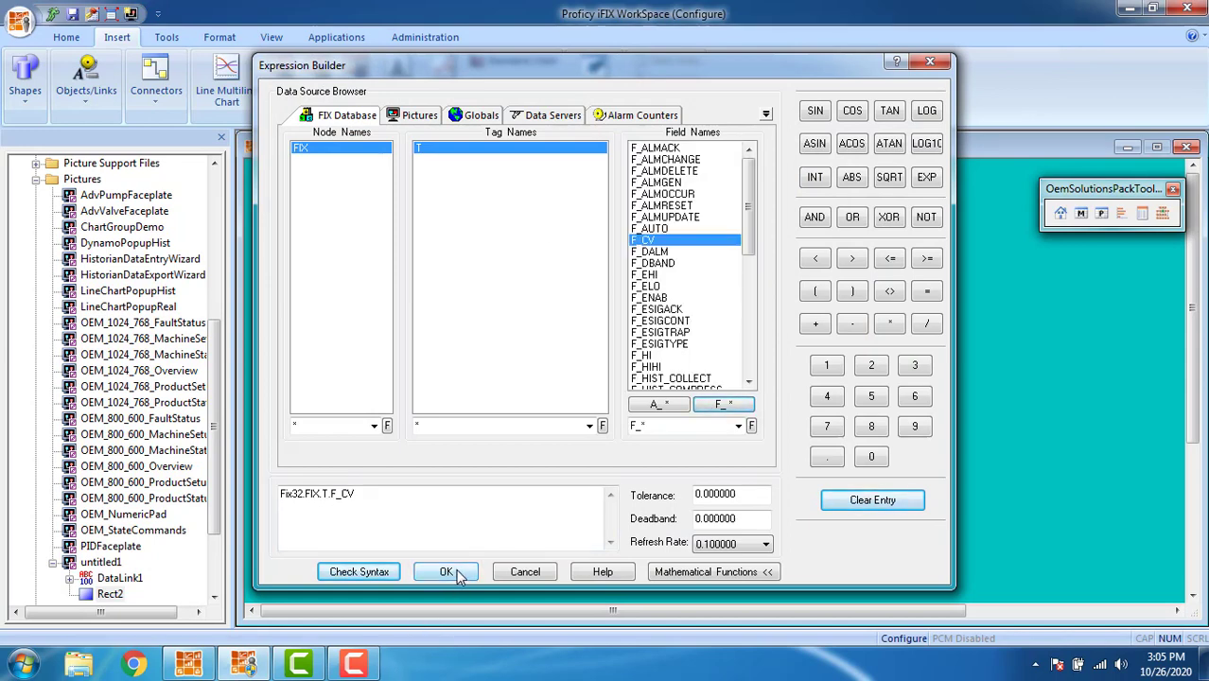
{"action": "left_click", "coordinate": [446, 574]}
{"action": "left_click", "coordinate": [613, 510]}
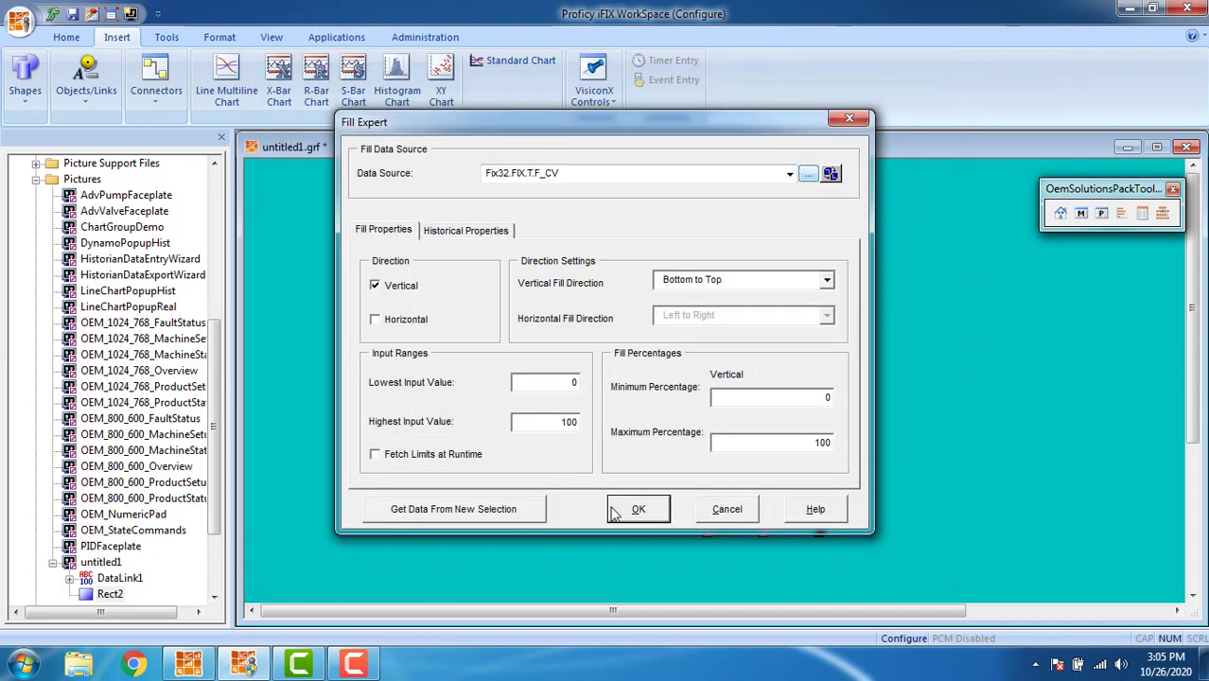
{"action": "left_click", "coordinate": [374, 456]}
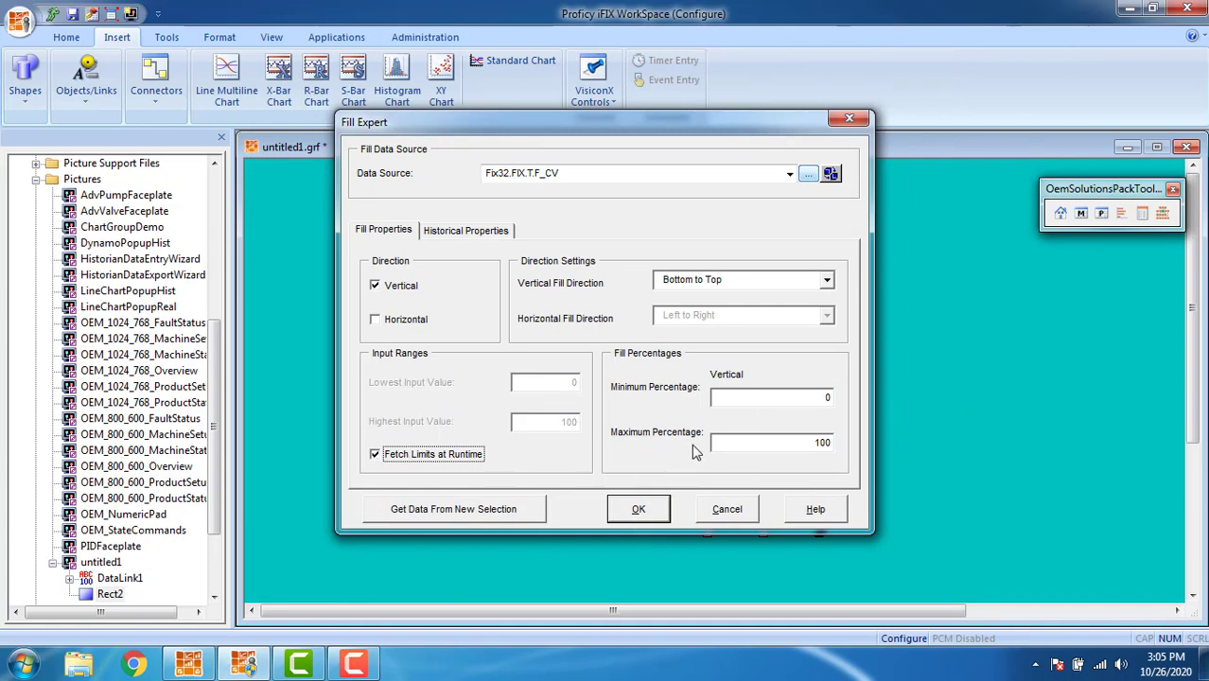
{"action": "left_click", "coordinate": [637, 509]}
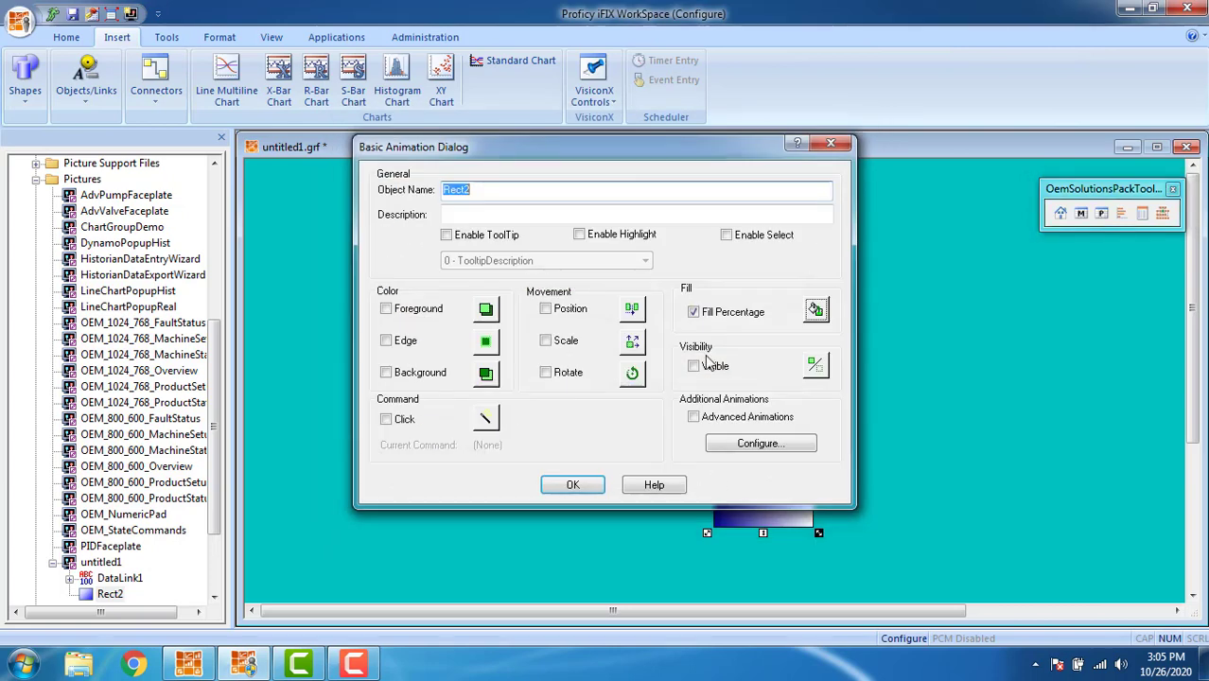
- Close the Basic Animation dialog with OK and move across the ribbon tabs to Tools
{"action": "left_click", "coordinate": [571, 485]}
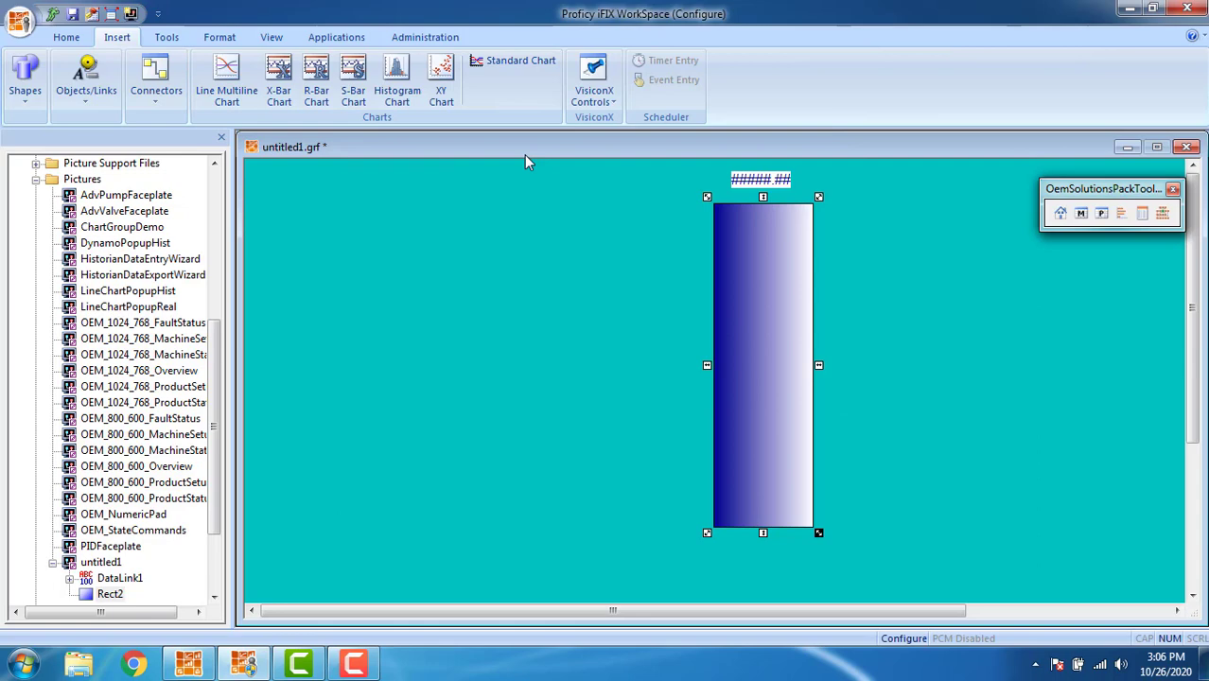
{"action": "left_click", "coordinate": [336, 39]}
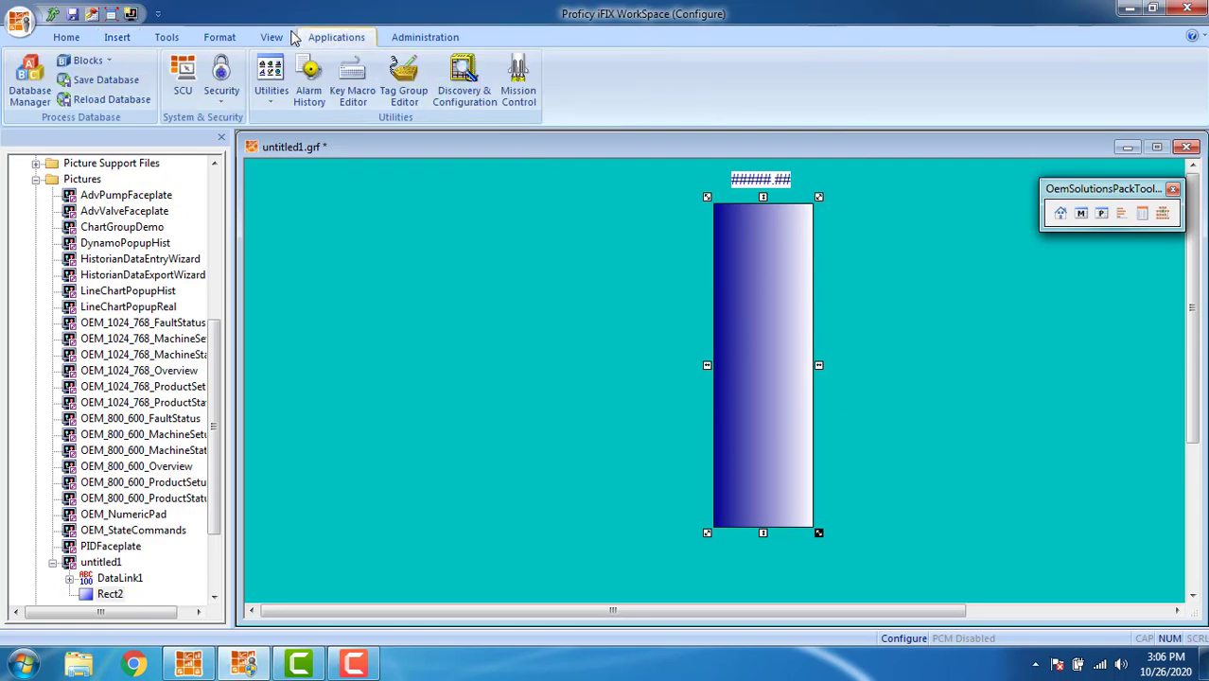
{"action": "left_click", "coordinate": [271, 39]}
{"action": "left_click", "coordinate": [227, 40]}
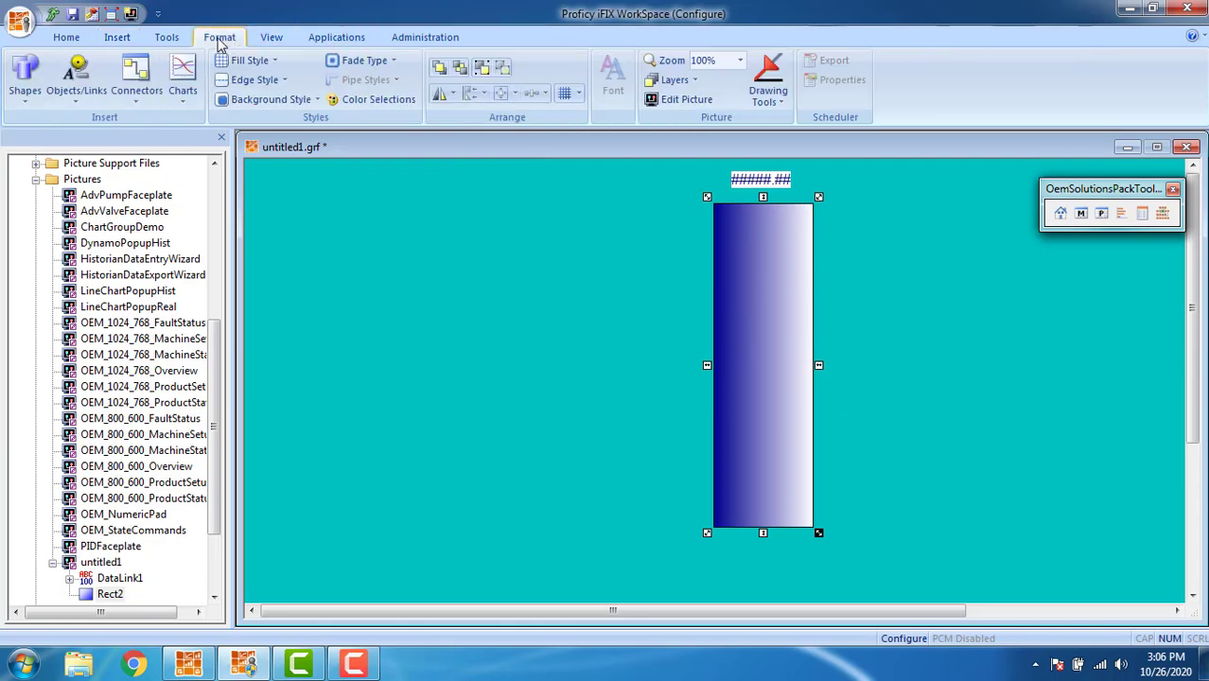
{"action": "left_click", "coordinate": [168, 39]}
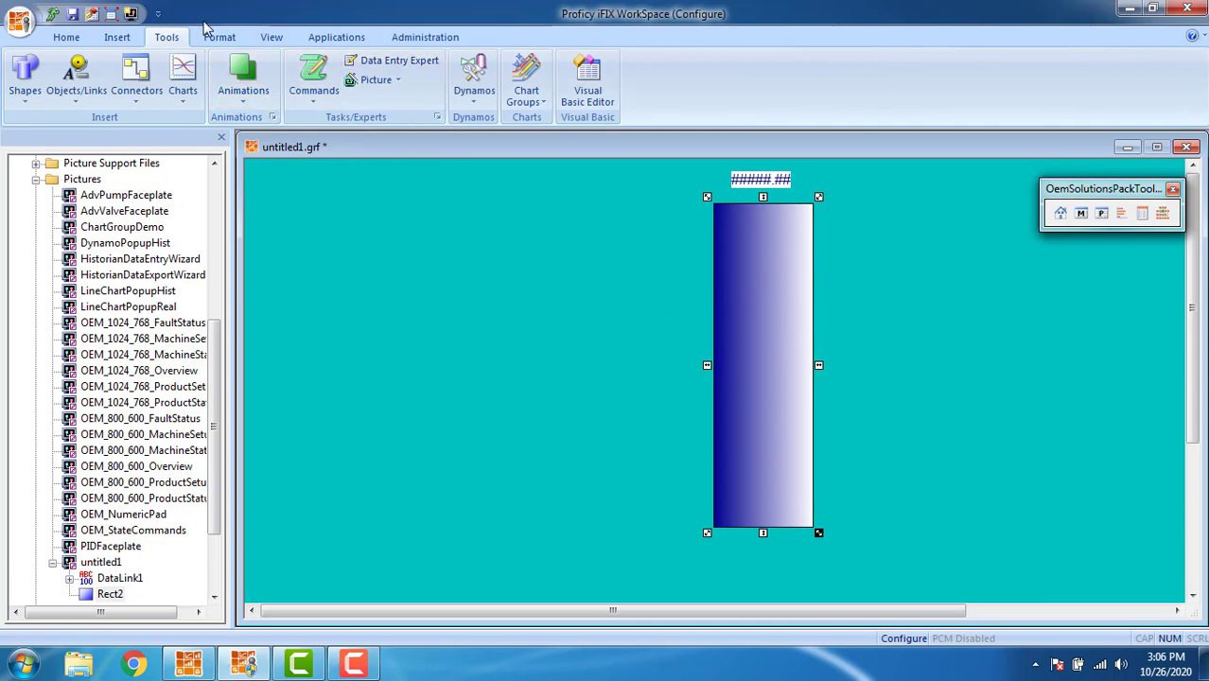
- Use the Data Entry Expert to make Rect2 a Slider Entry with Fetch Limits and Write Continuously
{"action": "left_click", "coordinate": [364, 60]}
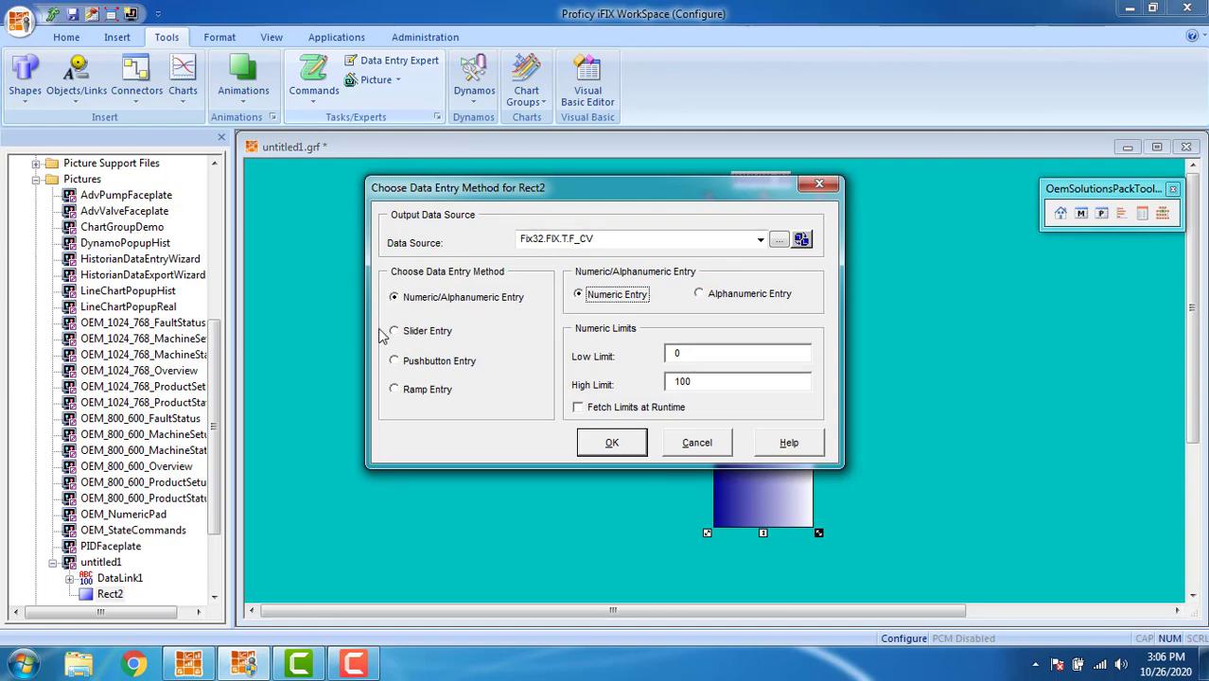
{"action": "left_click", "coordinate": [394, 332]}
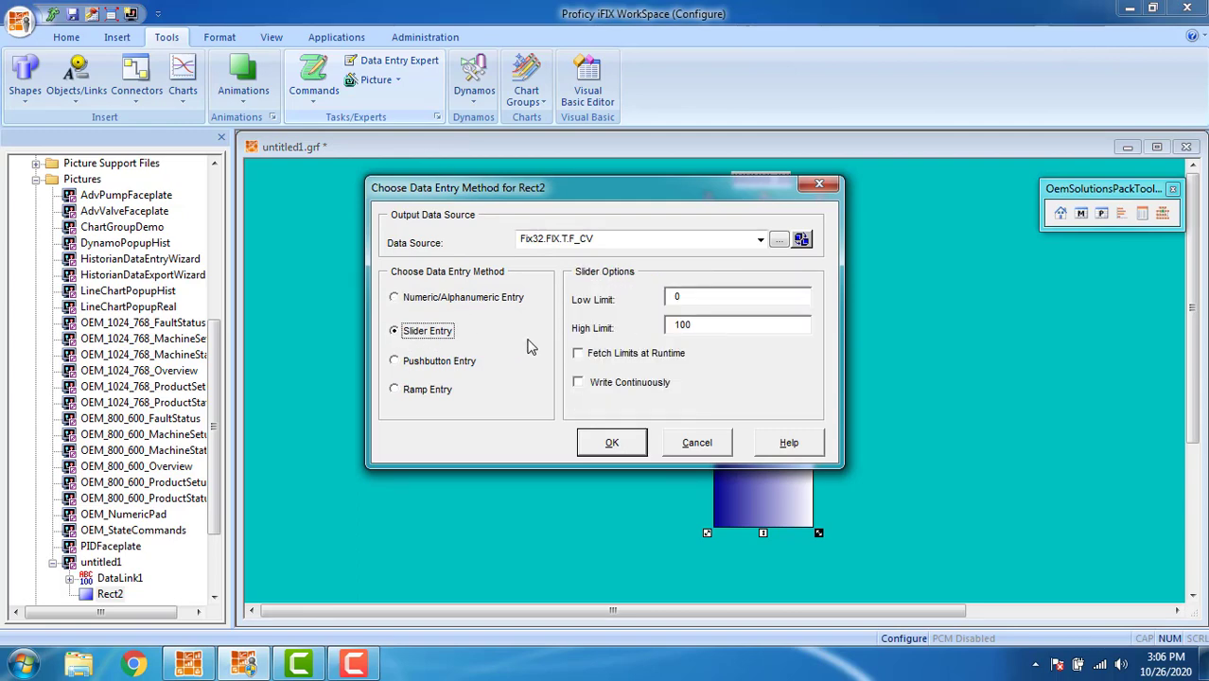
{"action": "left_click", "coordinate": [578, 355]}
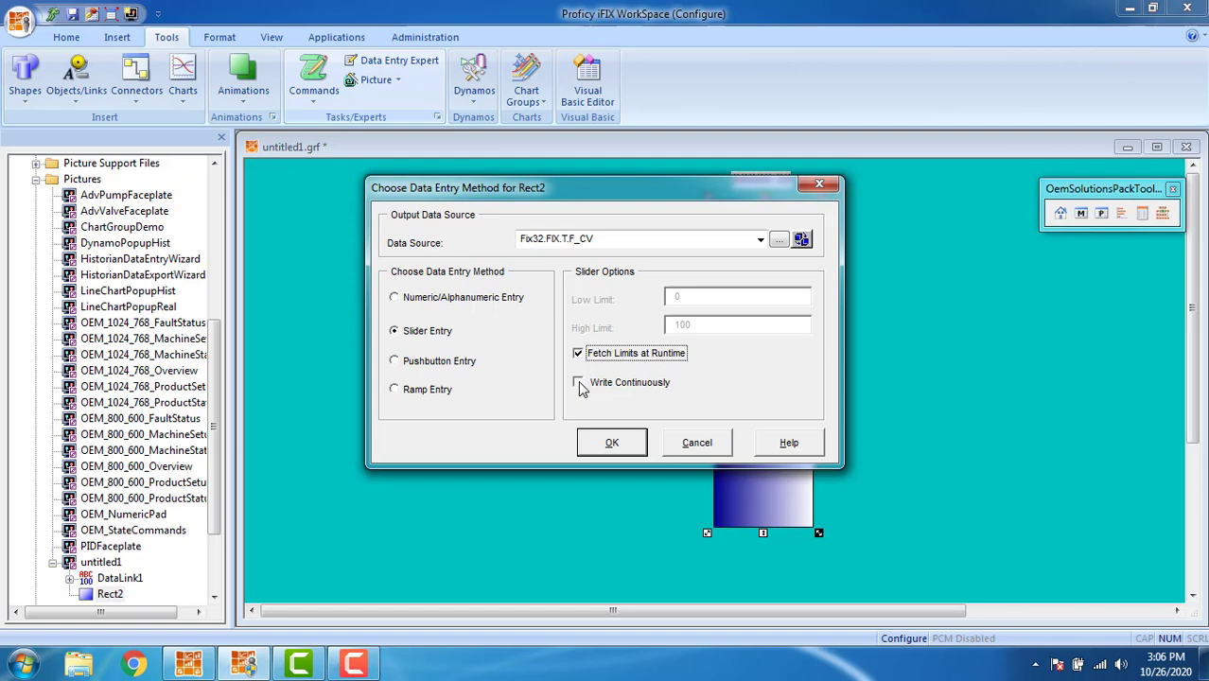
{"action": "left_click", "coordinate": [579, 384]}
{"action": "left_click", "coordinate": [612, 444]}
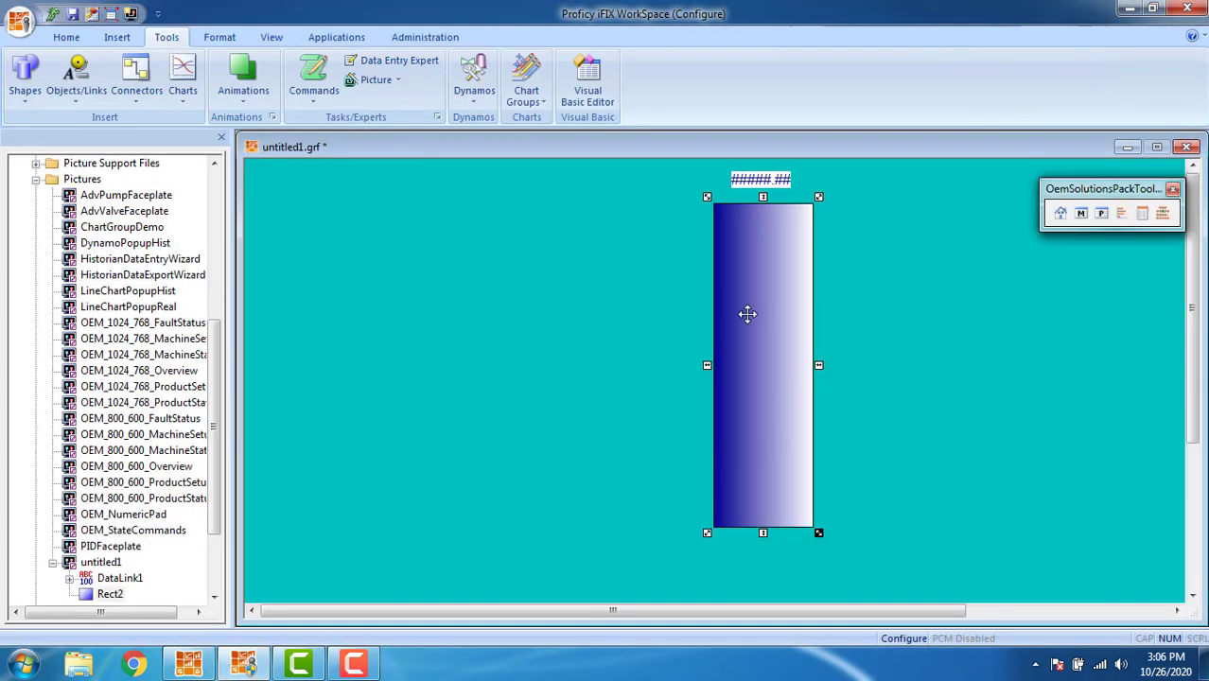
{"action": "double_click", "coordinate": [747, 314]}
{"action": "key", "text": "Escape"}
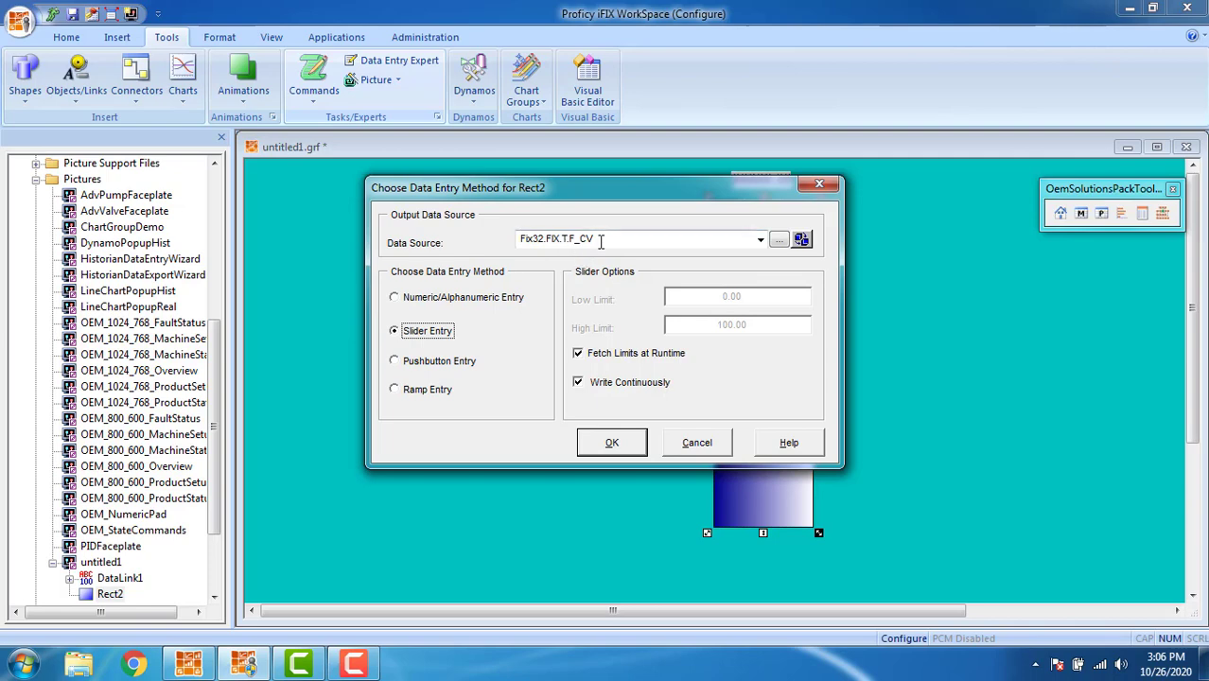
{"action": "left_click", "coordinate": [609, 443]}
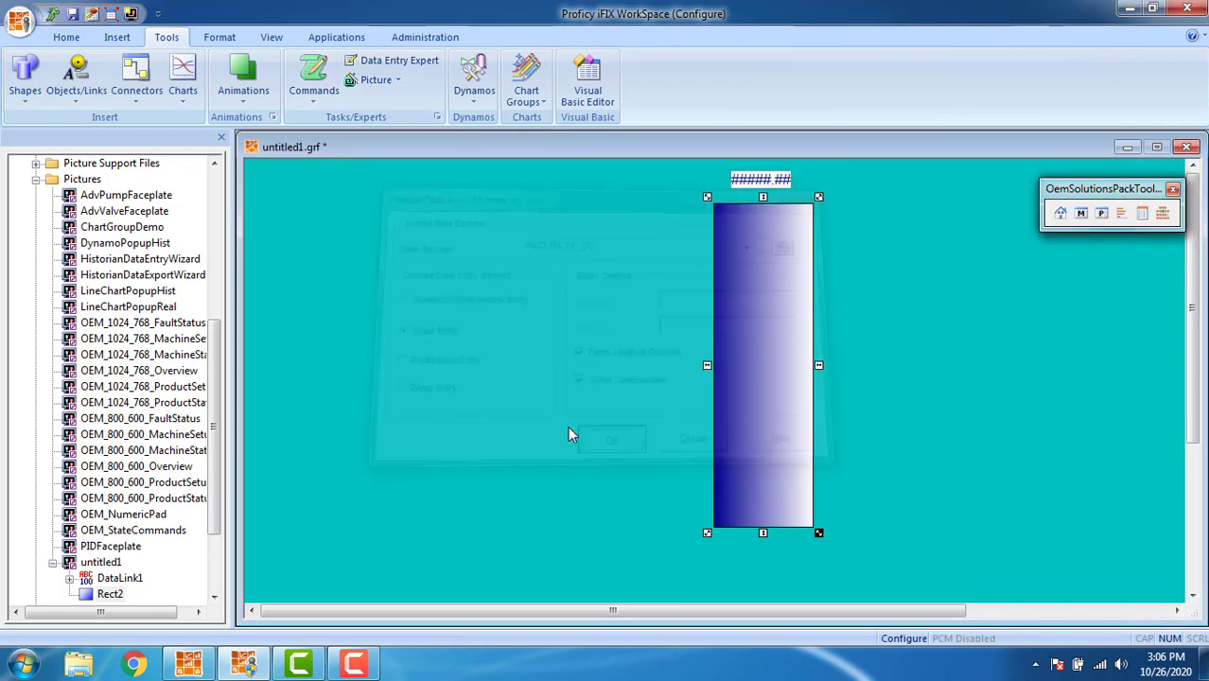
- Drag the slider bar to the picture's right edge and place its datalink just below it
{"action": "left_click", "coordinate": [66, 37]}
{"action": "left_click_drag", "start_coordinate": [723, 322], "coordinate": [977, 325]}
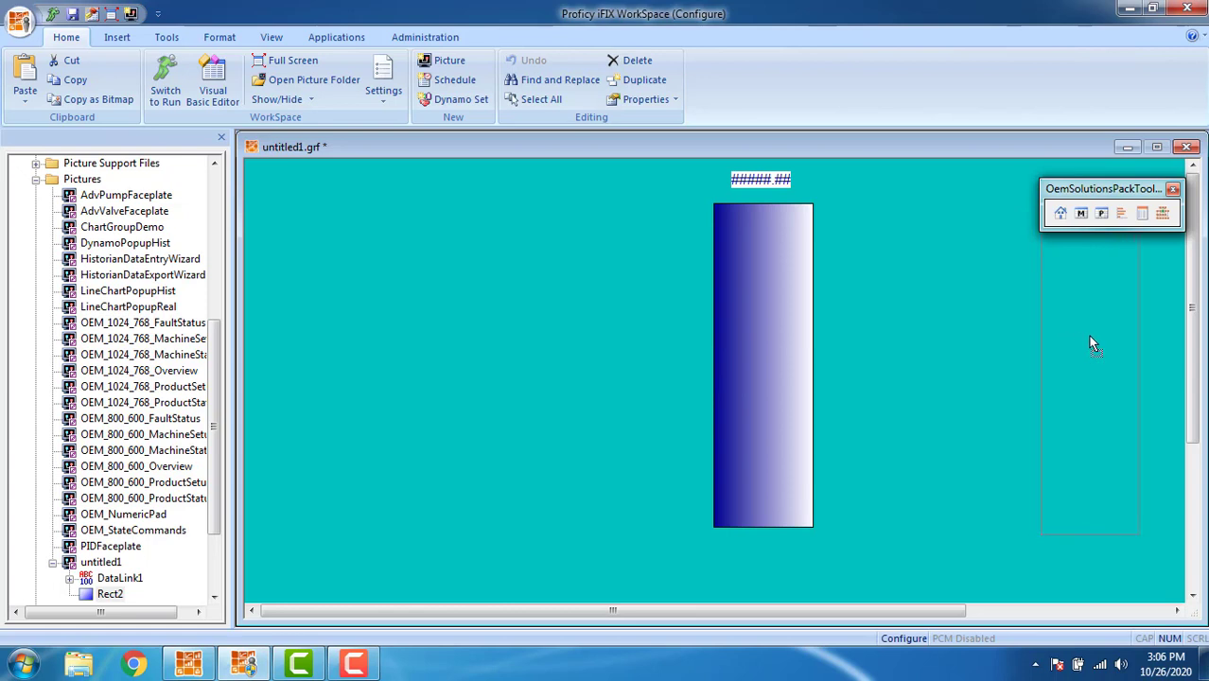
{"action": "left_click_drag", "start_coordinate": [1115, 342], "coordinate": [1114, 339]}
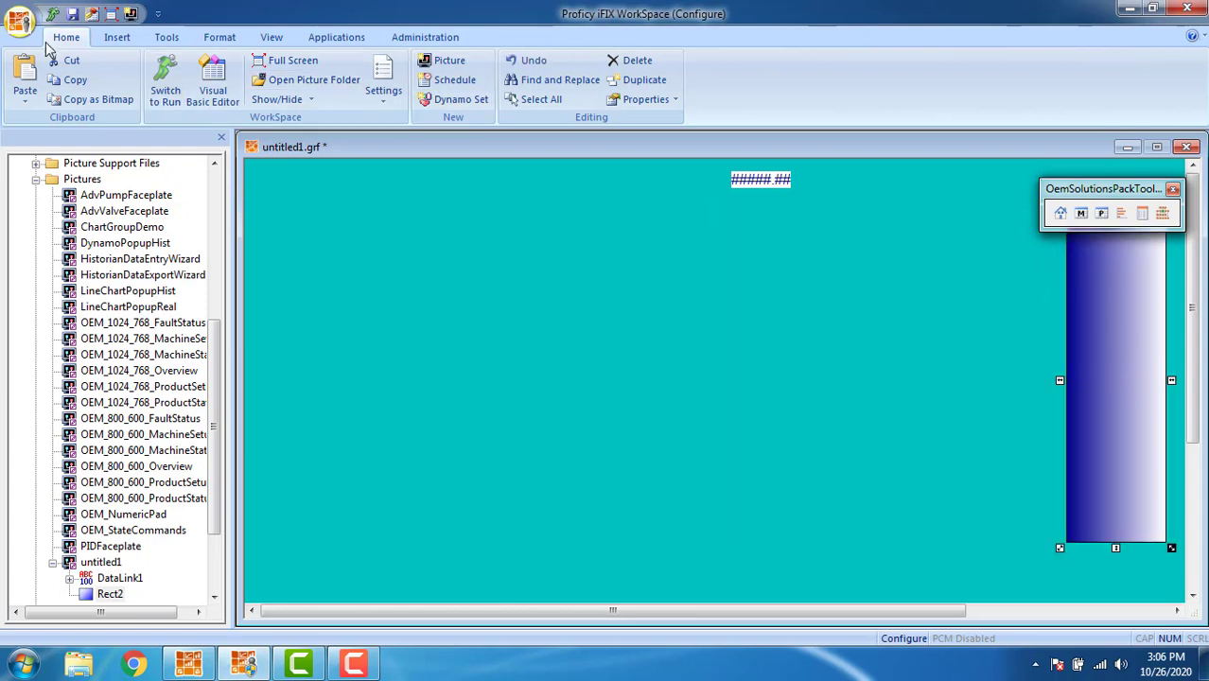
{"action": "left_click", "coordinate": [963, 524]}
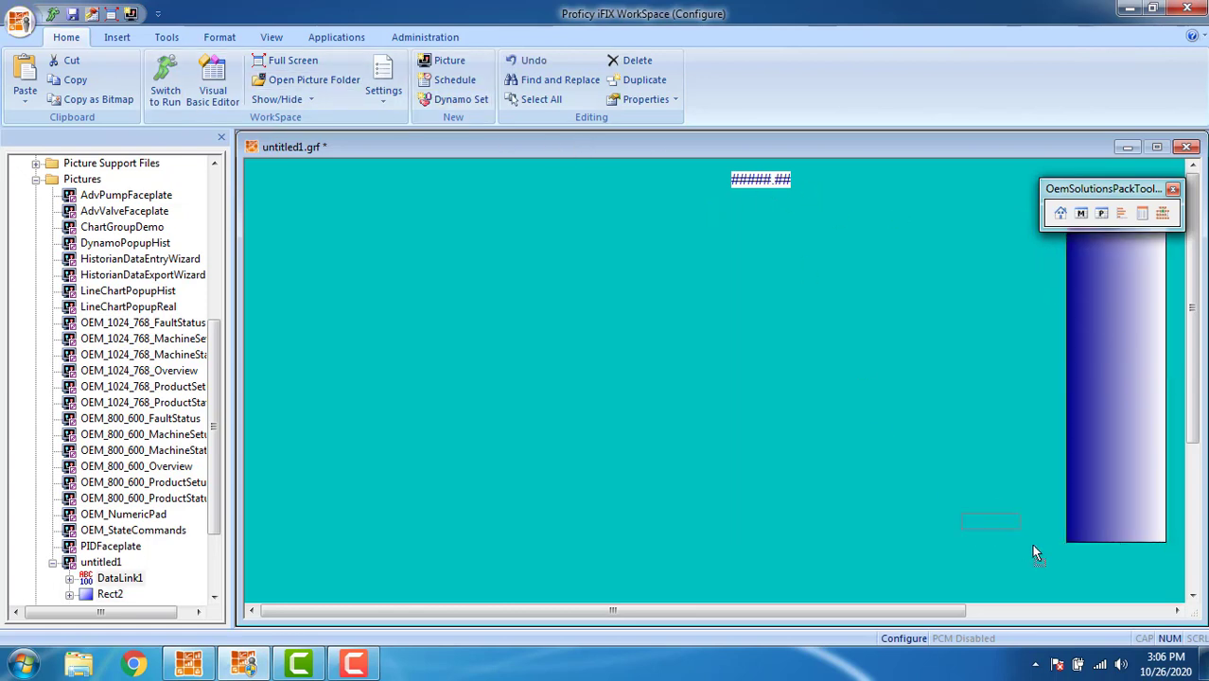
{"action": "left_click_drag", "start_coordinate": [1127, 575], "coordinate": [1125, 577]}
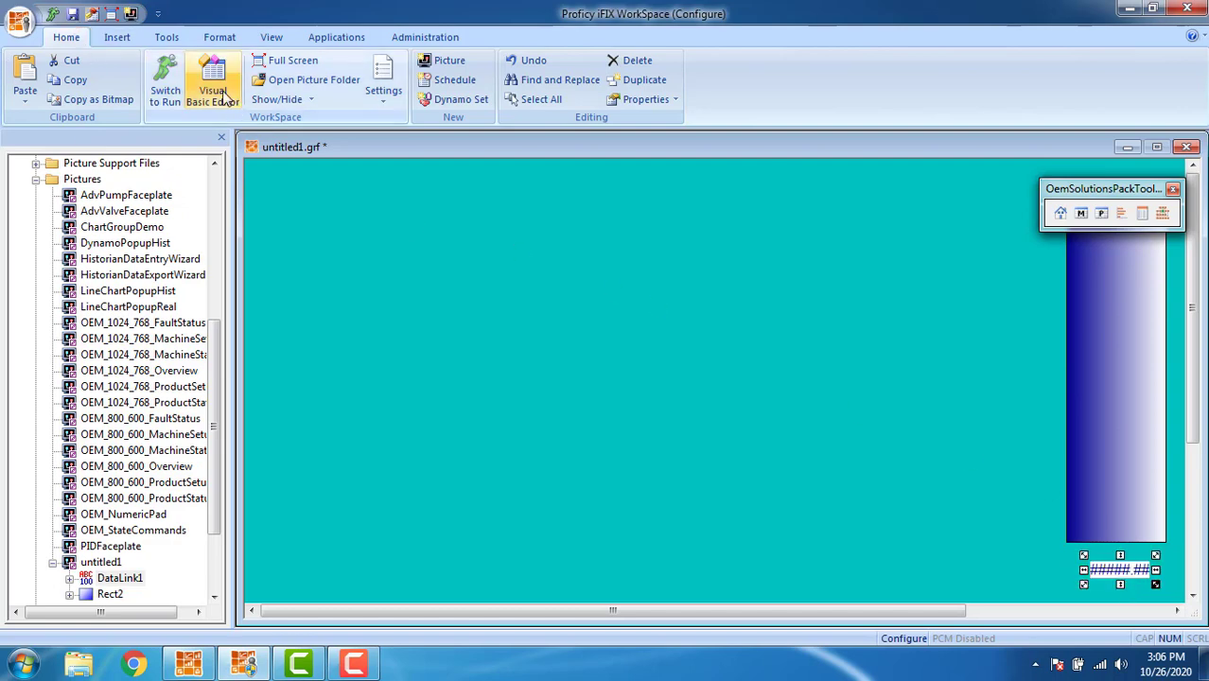
- Insert an Alarm Summary table and drag it to the picture's top-left
{"action": "left_click", "coordinate": [117, 37]}
{"action": "left_click", "coordinate": [99, 103]}
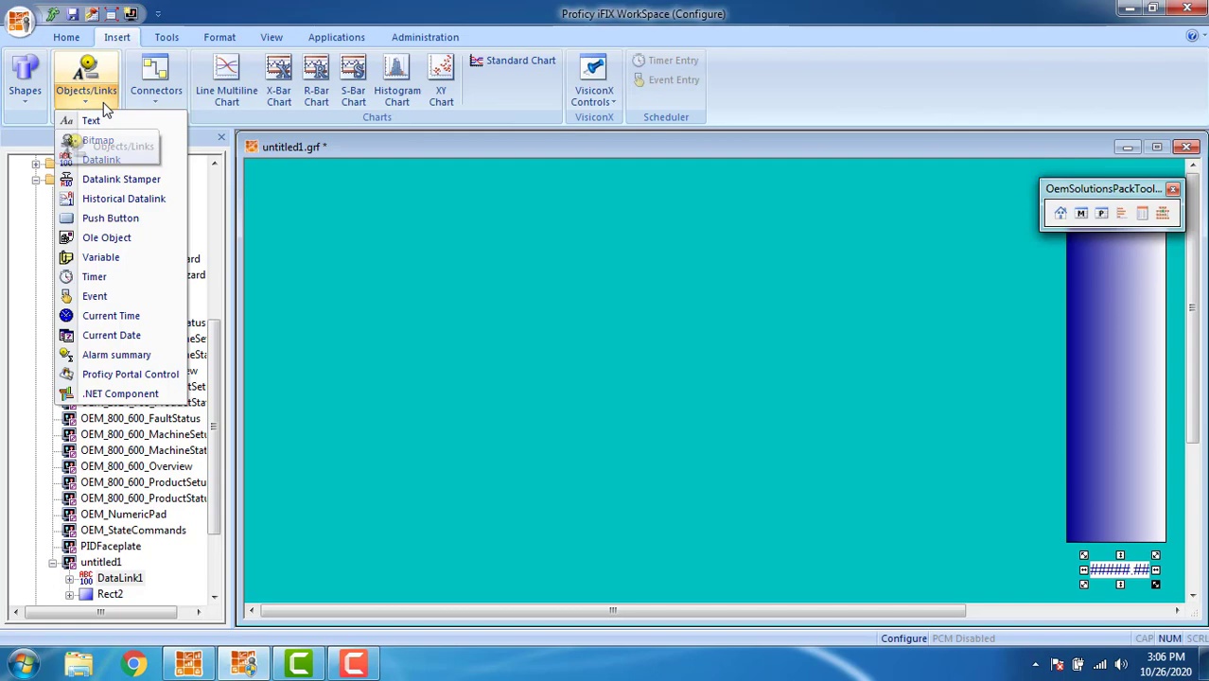
{"action": "left_click", "coordinate": [167, 351]}
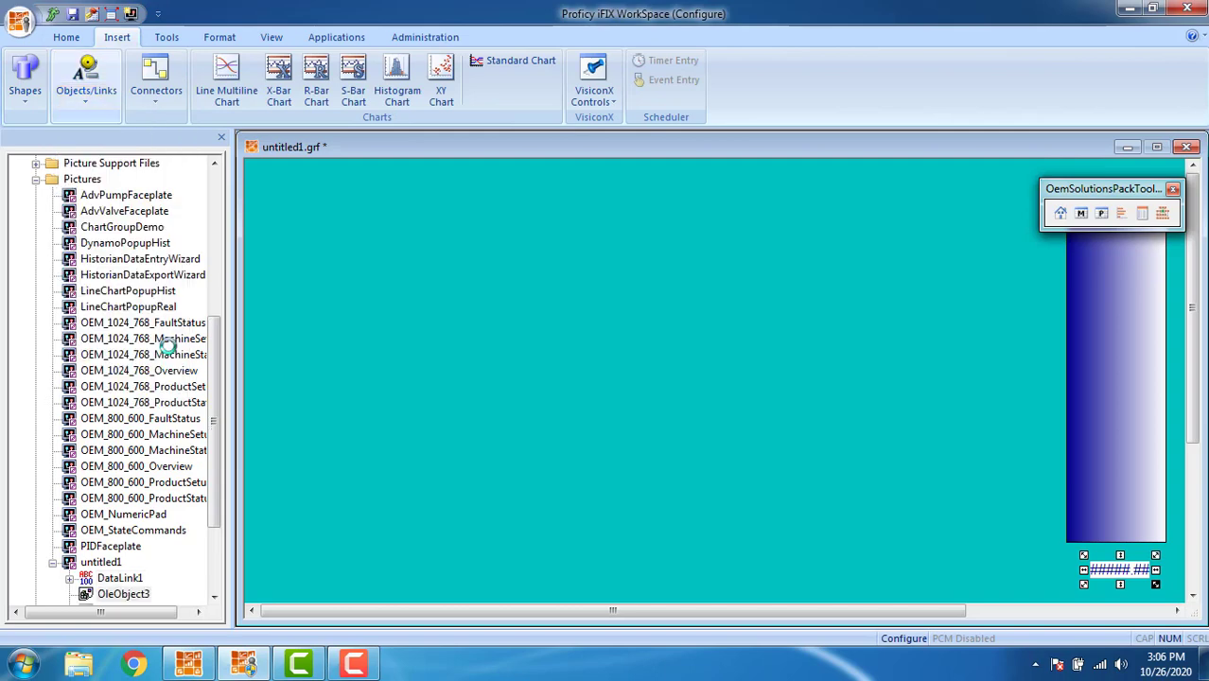
{"action": "left_click_drag", "start_coordinate": [699, 362], "coordinate": [542, 255]}
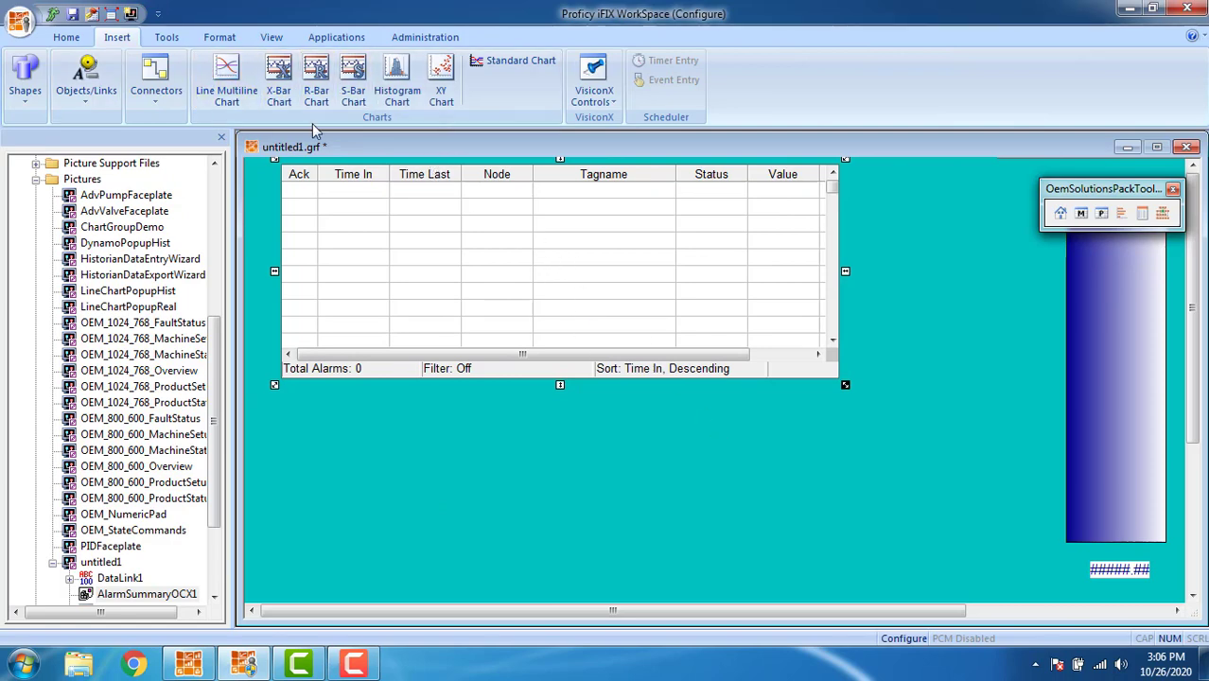
- Insert a Line Chart below the alarm summary and stretch it larger toward the lower right
{"action": "left_click", "coordinate": [239, 92]}
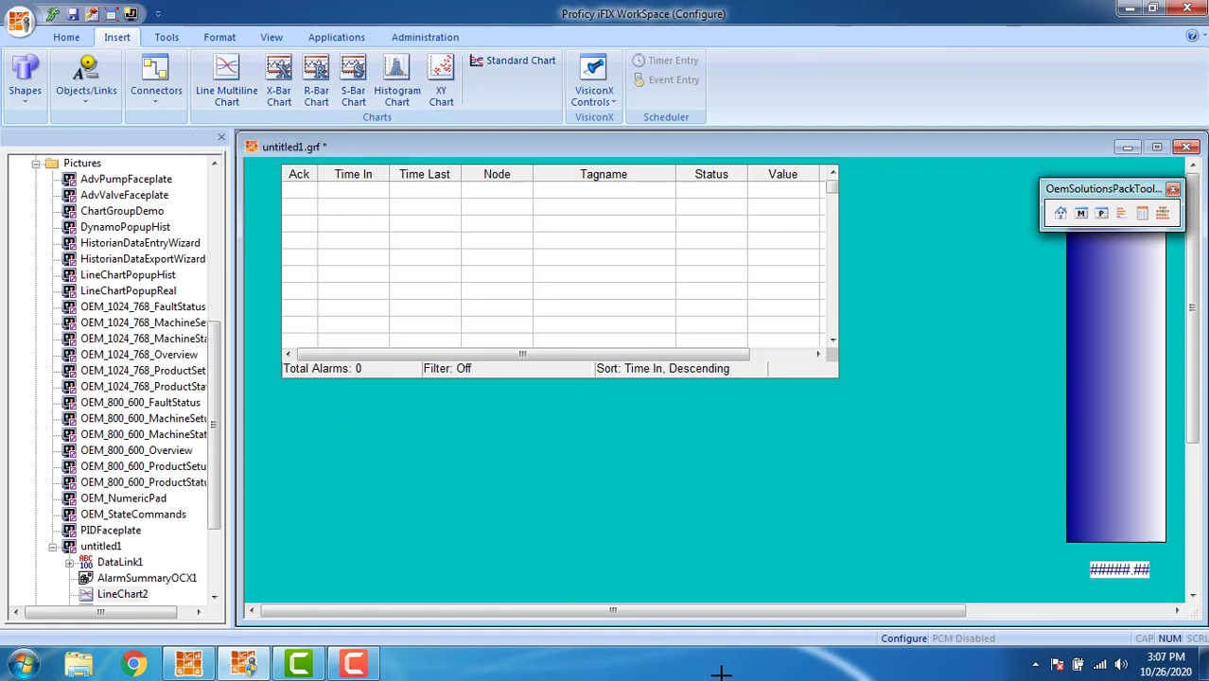
{"action": "left_click", "coordinate": [802, 614]}
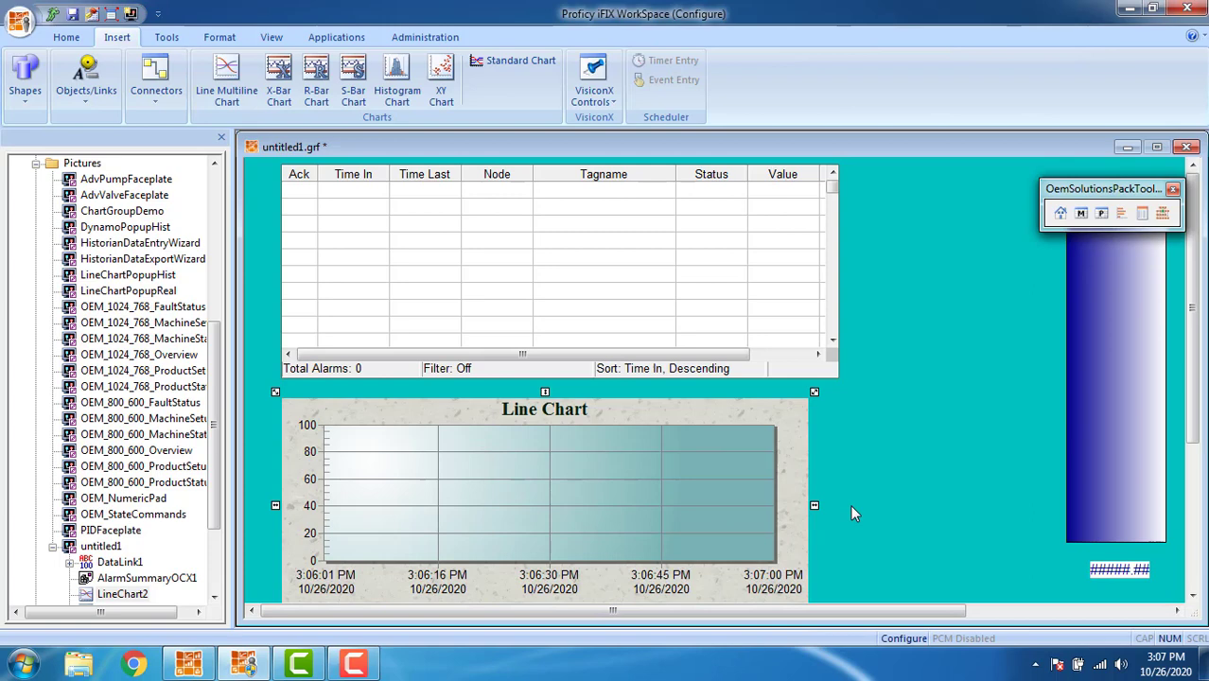
{"action": "left_click_drag", "start_coordinate": [1196, 426], "coordinate": [1195, 503]}
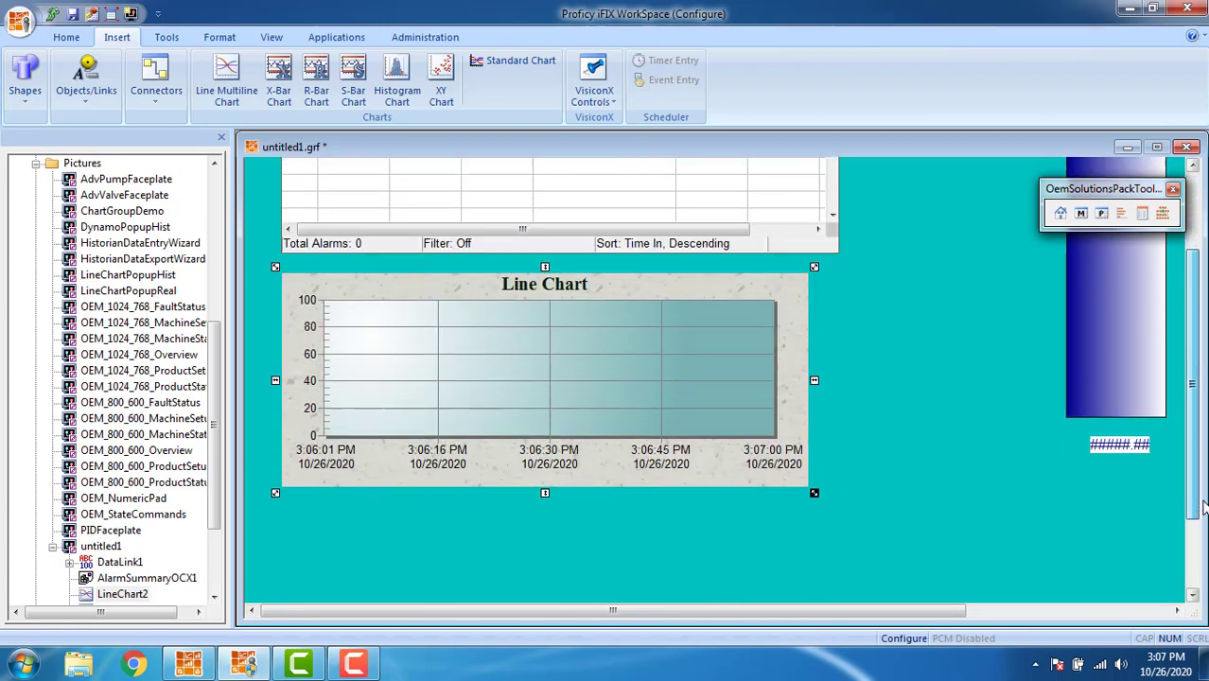
{"action": "left_click", "coordinate": [905, 558]}
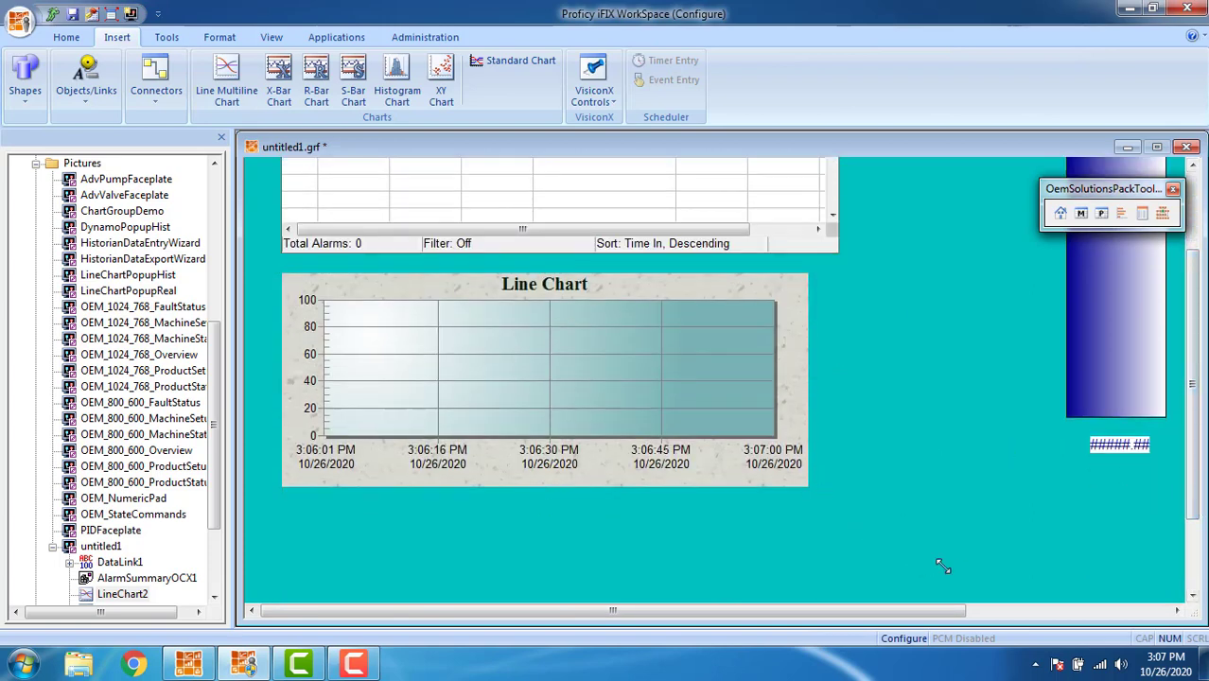
{"action": "left_click_drag", "start_coordinate": [984, 581], "coordinate": [987, 578]}
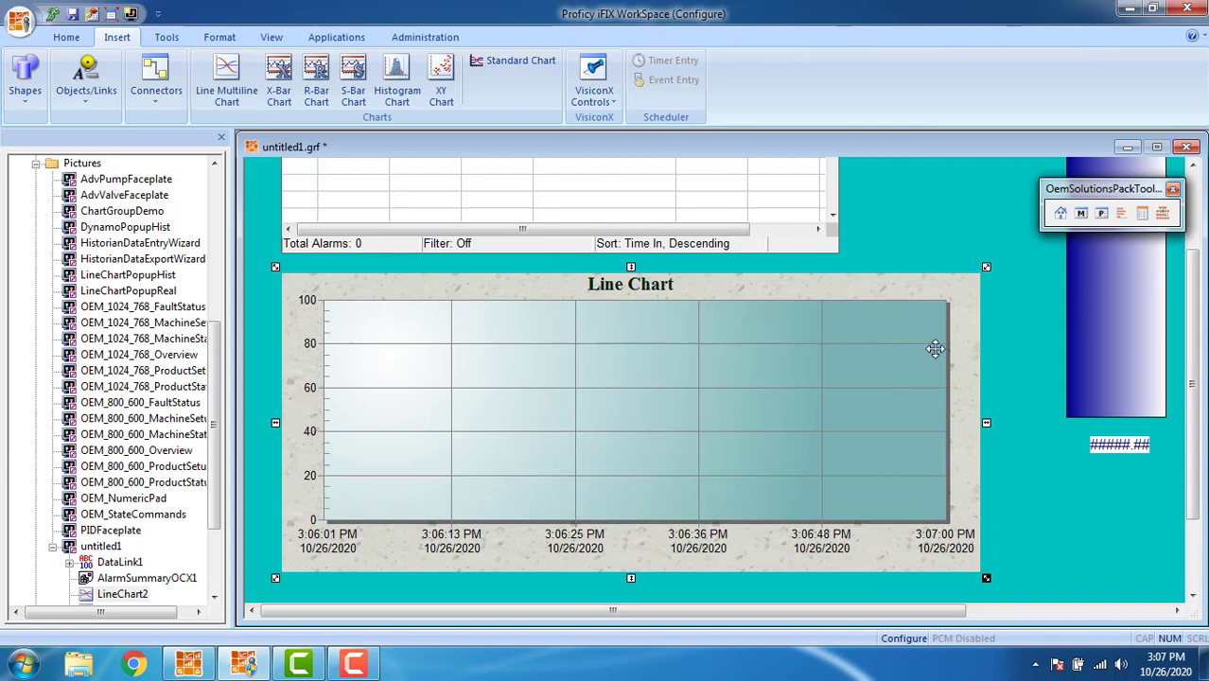
- Set the line chart's data source to Fix32.FIX.T.F_CV
{"action": "double_click", "coordinate": [502, 379]}
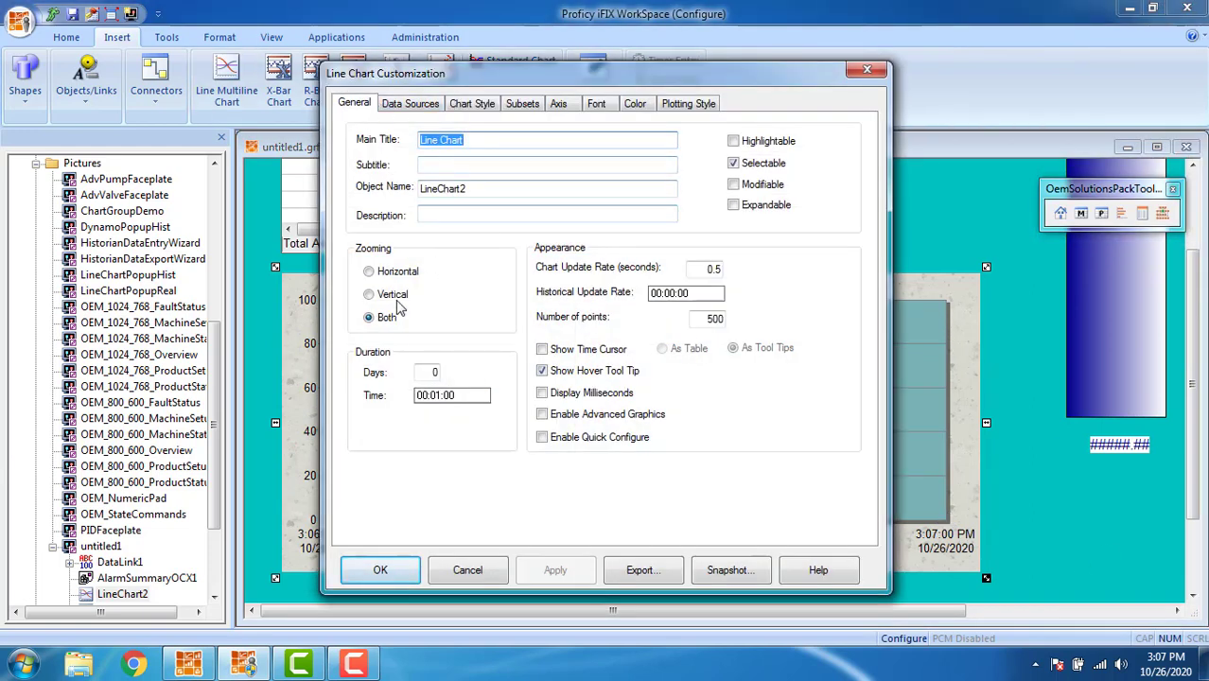
{"action": "left_click", "coordinate": [409, 106]}
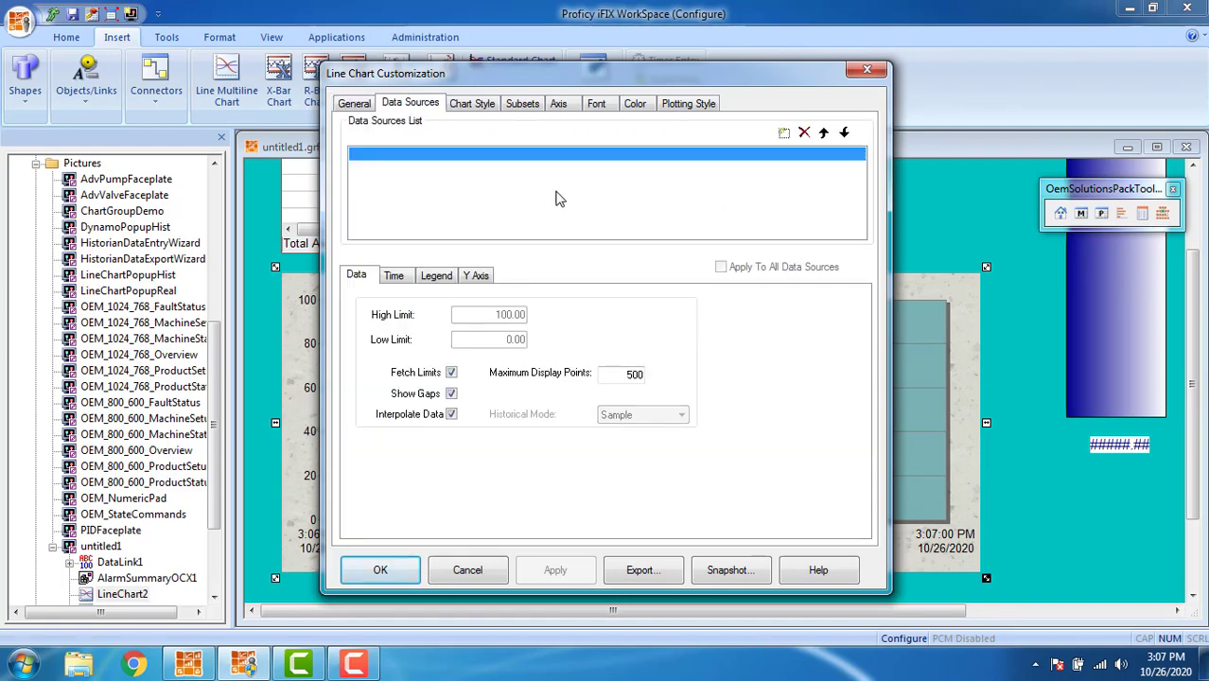
{"action": "left_click", "coordinate": [801, 154]}
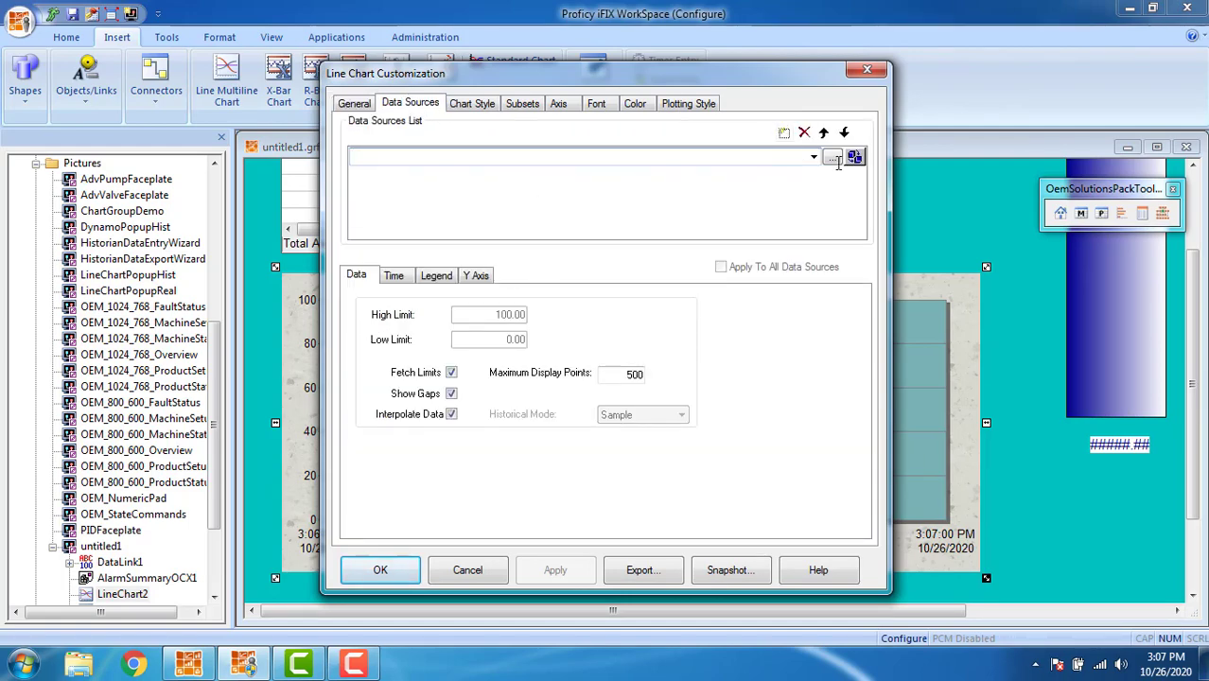
{"action": "left_click", "coordinate": [833, 159]}
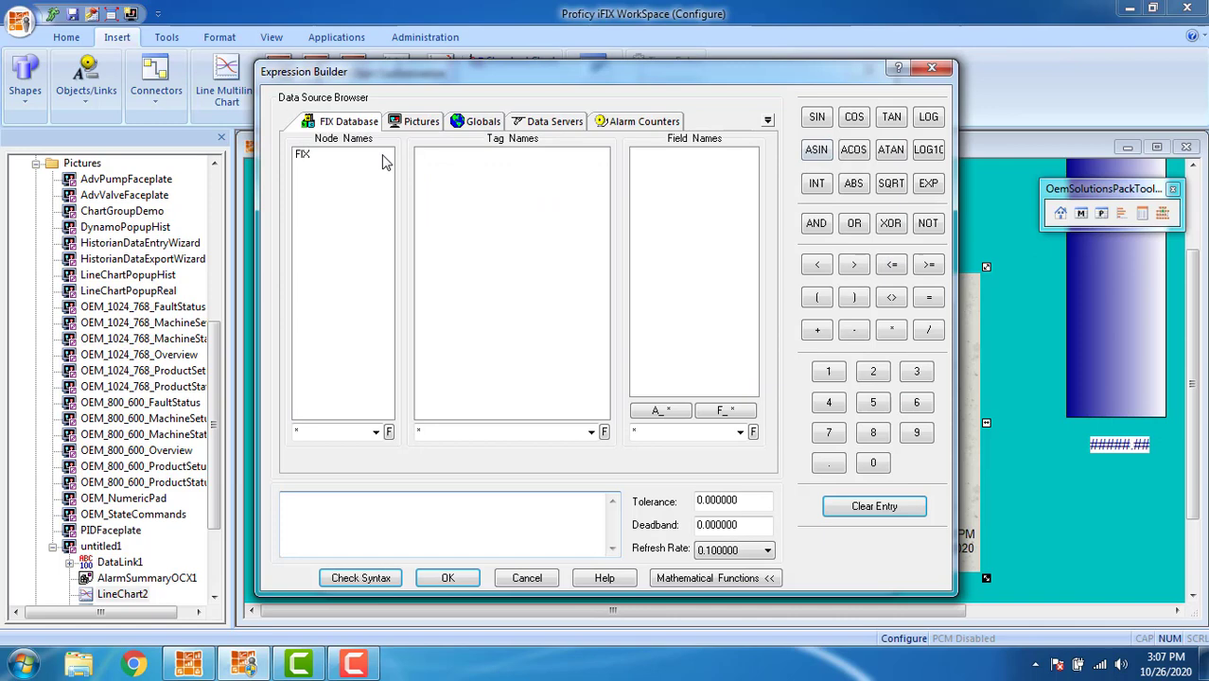
{"action": "left_click", "coordinate": [331, 157]}
{"action": "left_click", "coordinate": [442, 156]}
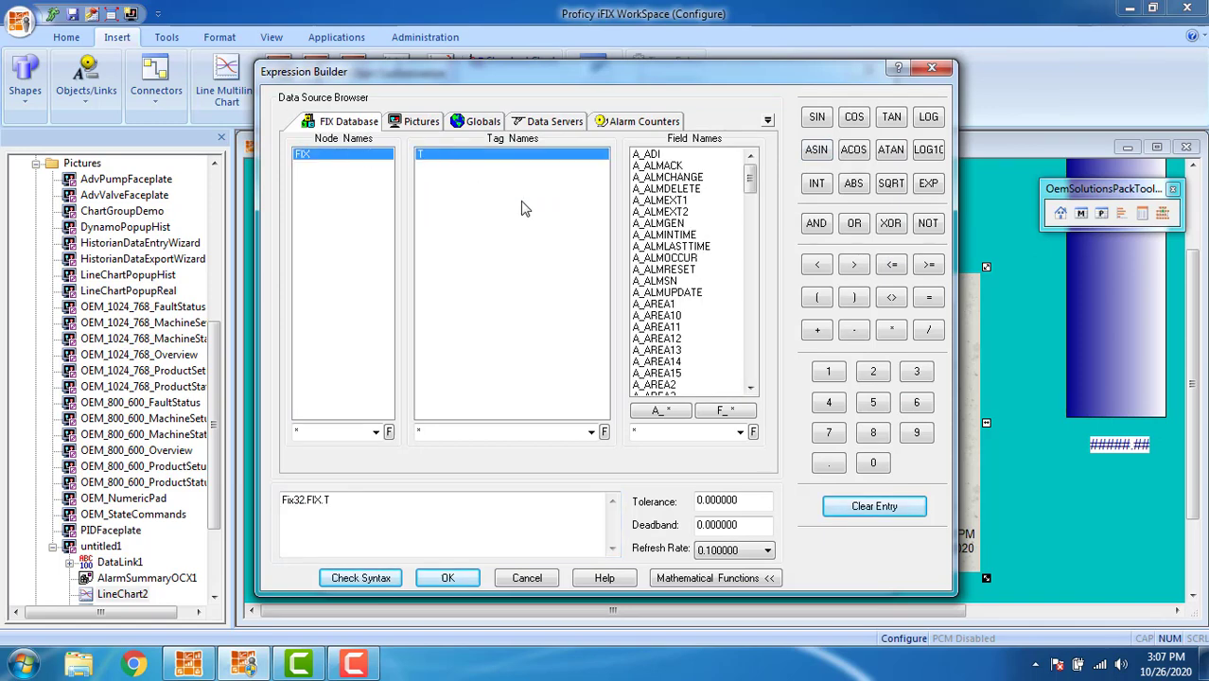
{"action": "left_click", "coordinate": [721, 411]}
{"action": "left_click", "coordinate": [452, 578]}
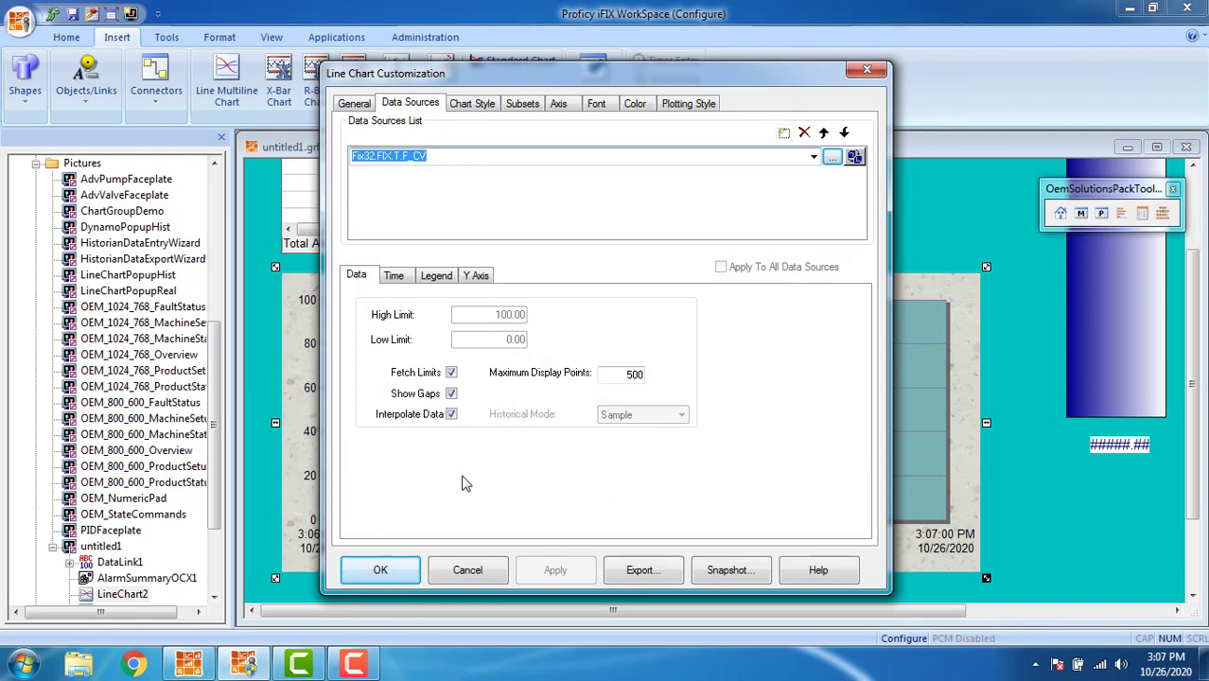
{"action": "left_click", "coordinate": [402, 572]}
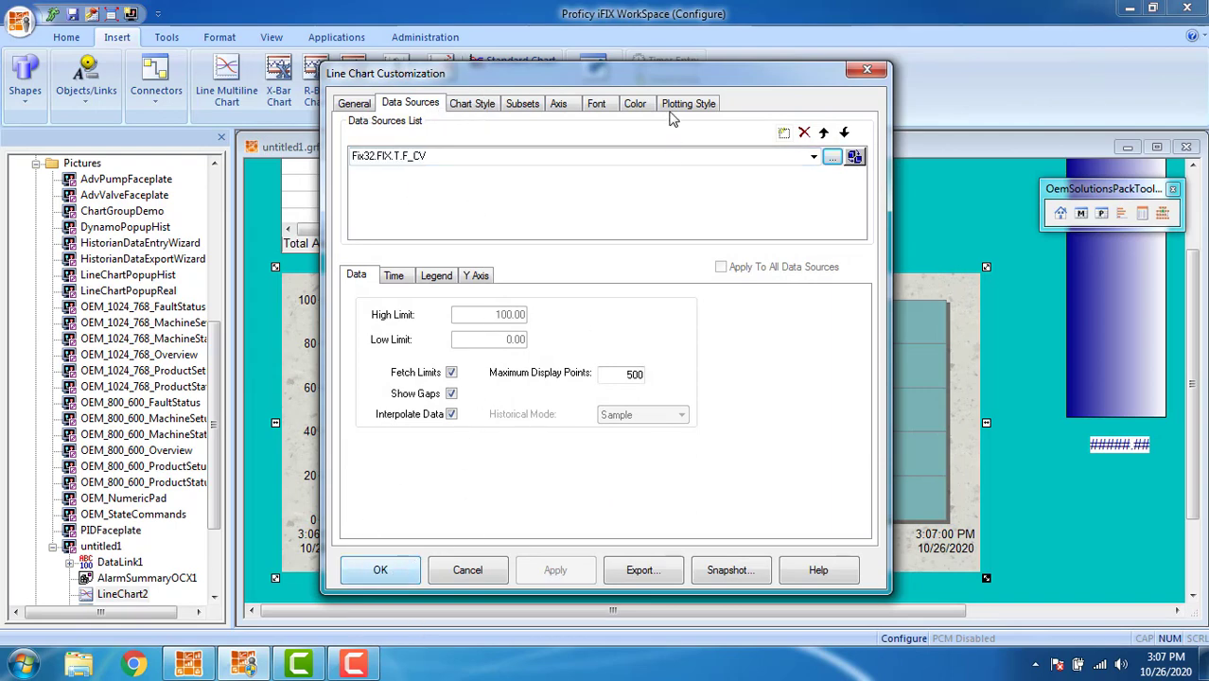
- Make the chart's title and pen legend green and apply the chart settings
{"action": "left_click", "coordinate": [635, 105]}
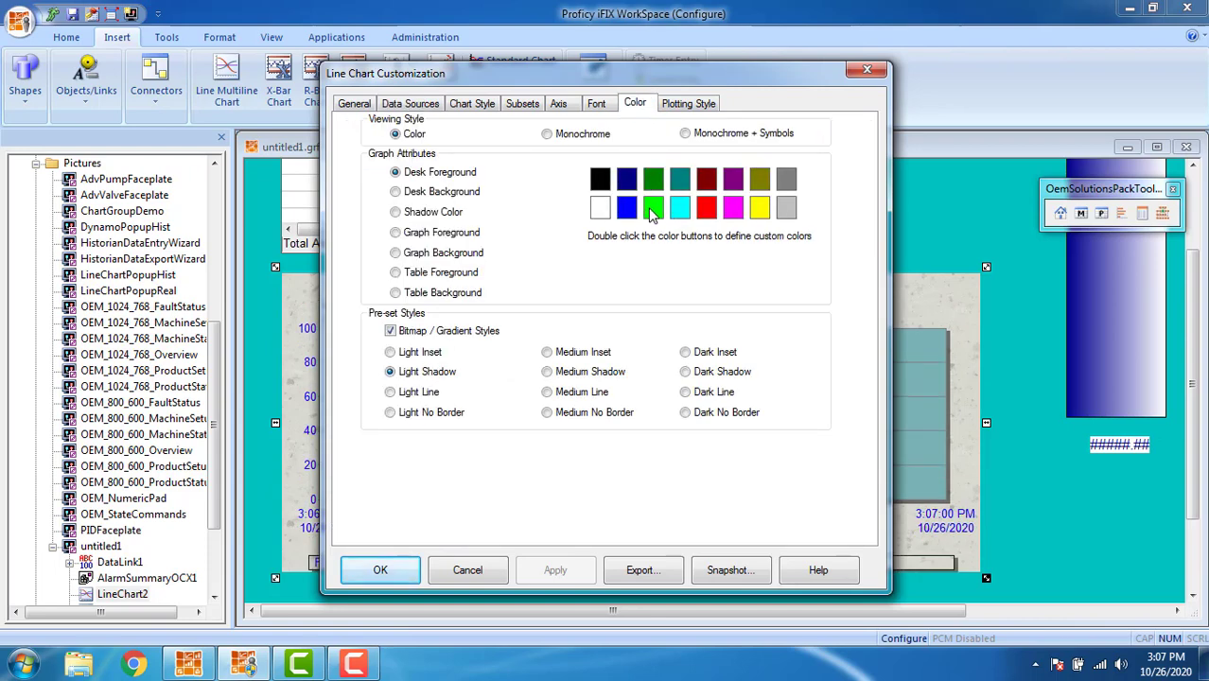
{"action": "left_click", "coordinate": [651, 209]}
{"action": "left_click", "coordinate": [379, 570]}
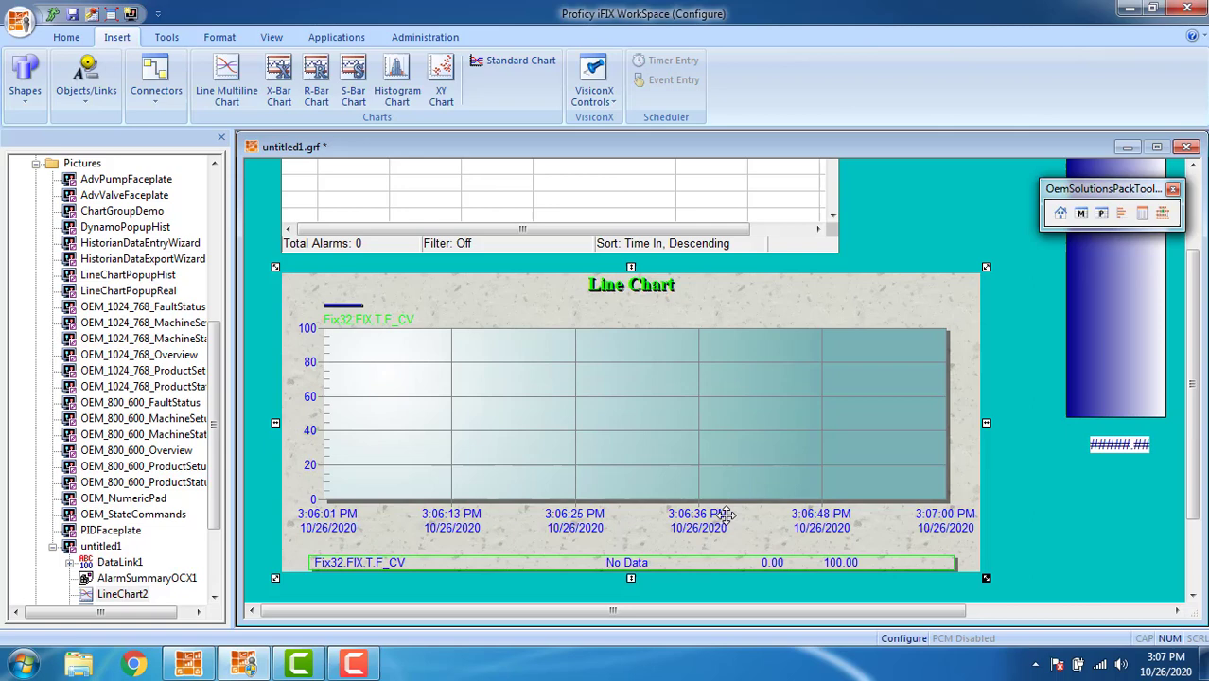
{"action": "scroll", "coordinate": [1198, 499], "scroll_direction": "up", "scroll_amount": 3}
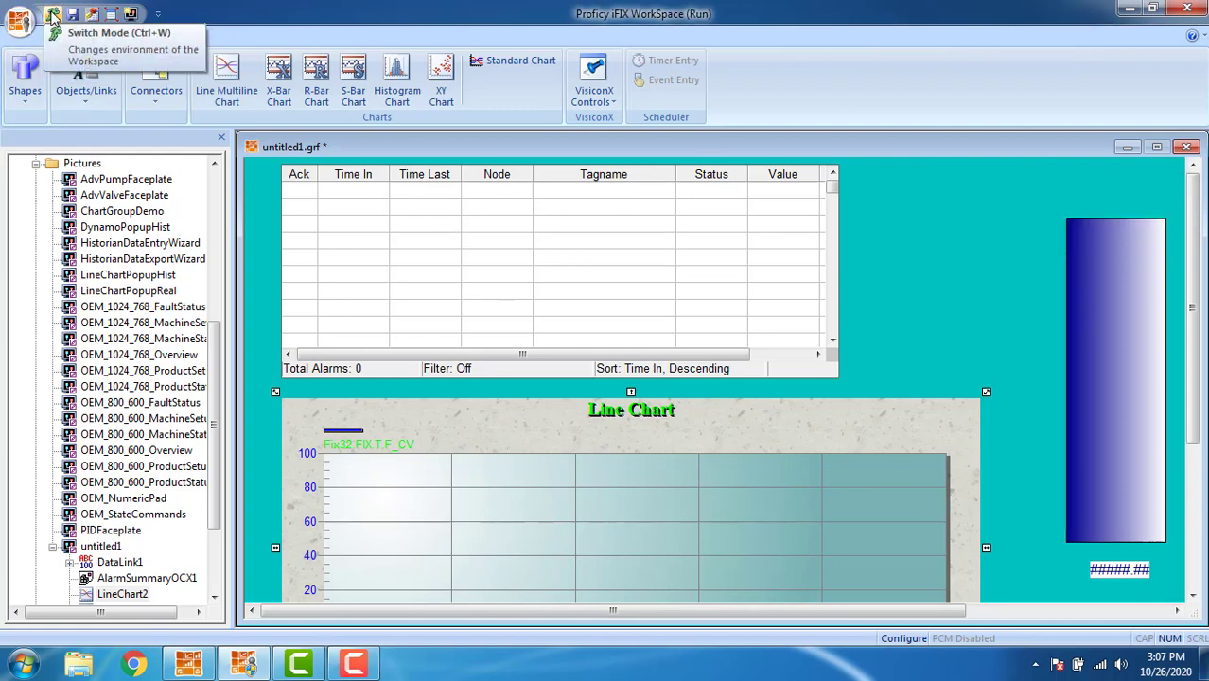
- Switch to Run mode and lower tag T from 98 to 73 with the slider entry
{"action": "left_click", "coordinate": [52, 15]}
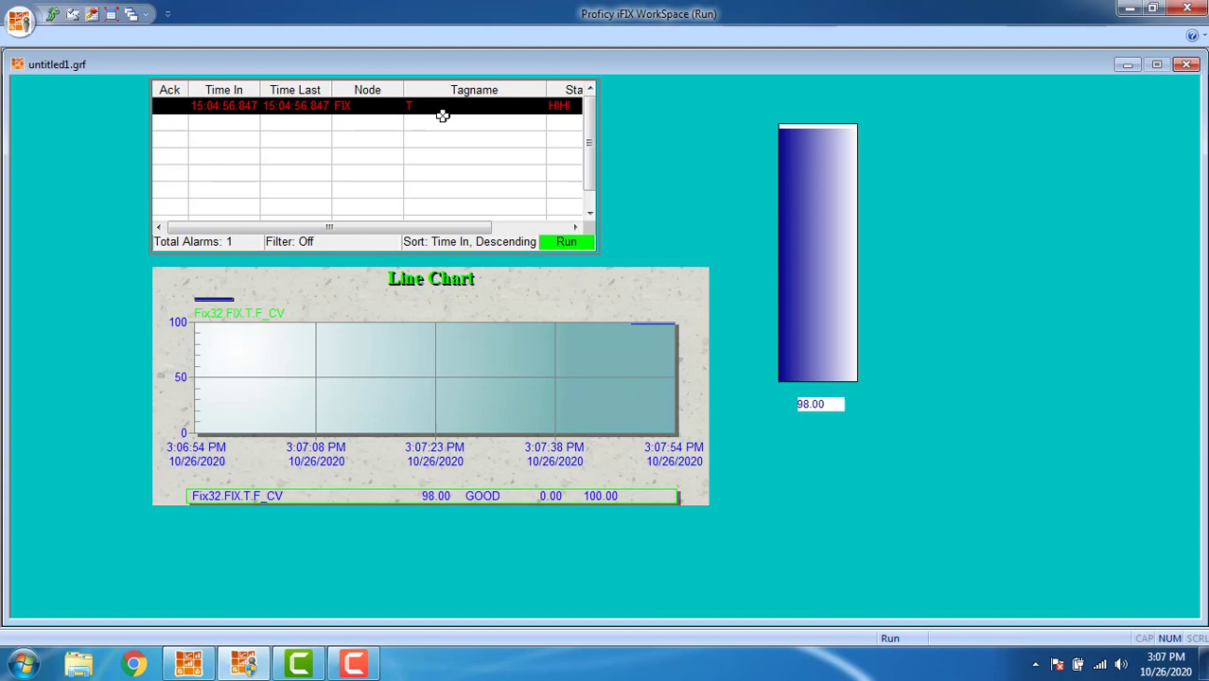
{"action": "left_click", "coordinate": [825, 242]}
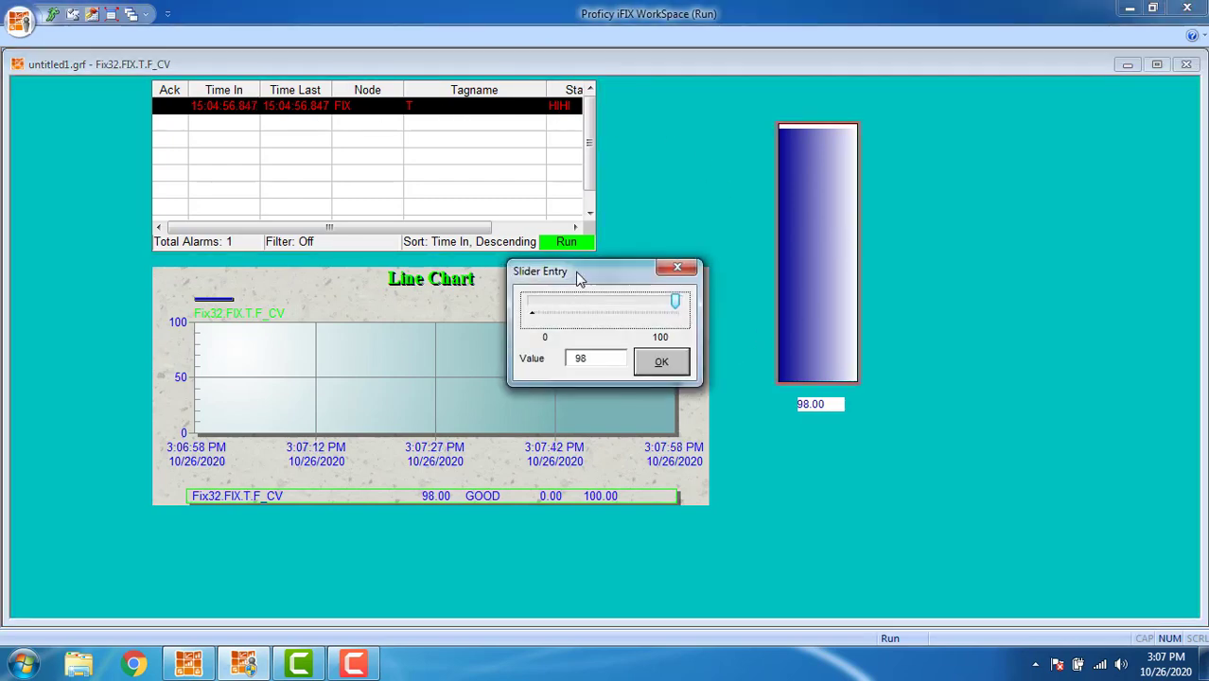
{"action": "left_click_drag", "start_coordinate": [576, 273], "coordinate": [981, 238]}
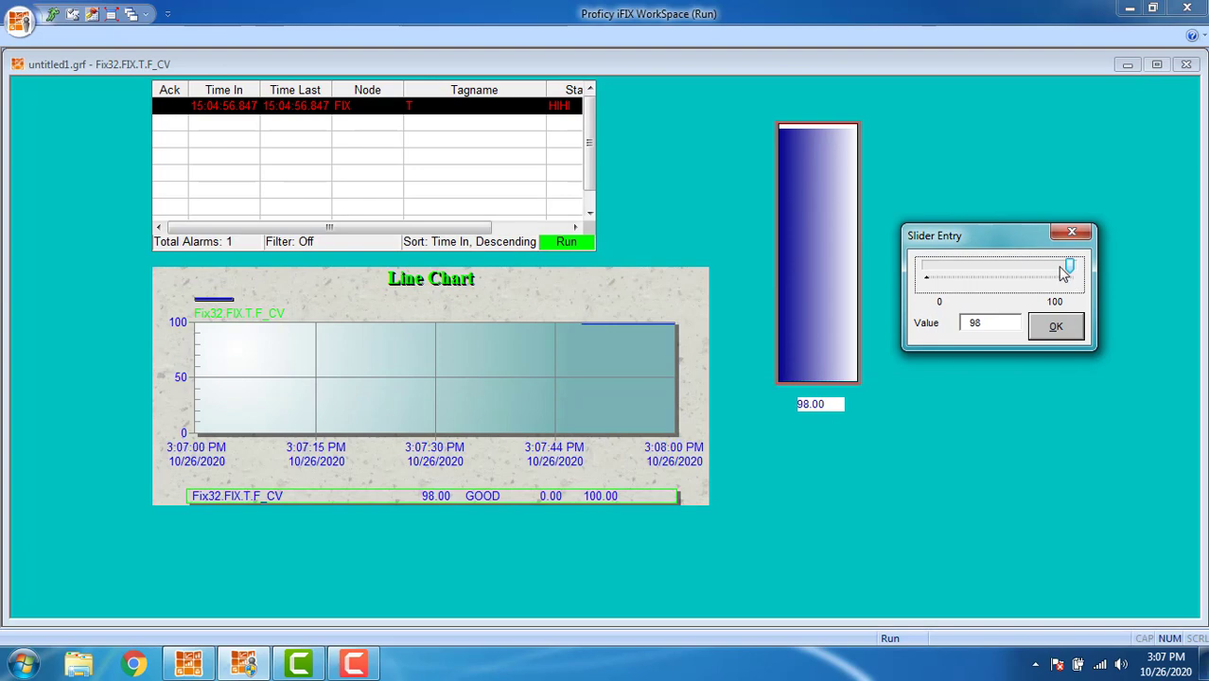
{"action": "left_click_drag", "start_coordinate": [1061, 273], "coordinate": [1042, 273]}
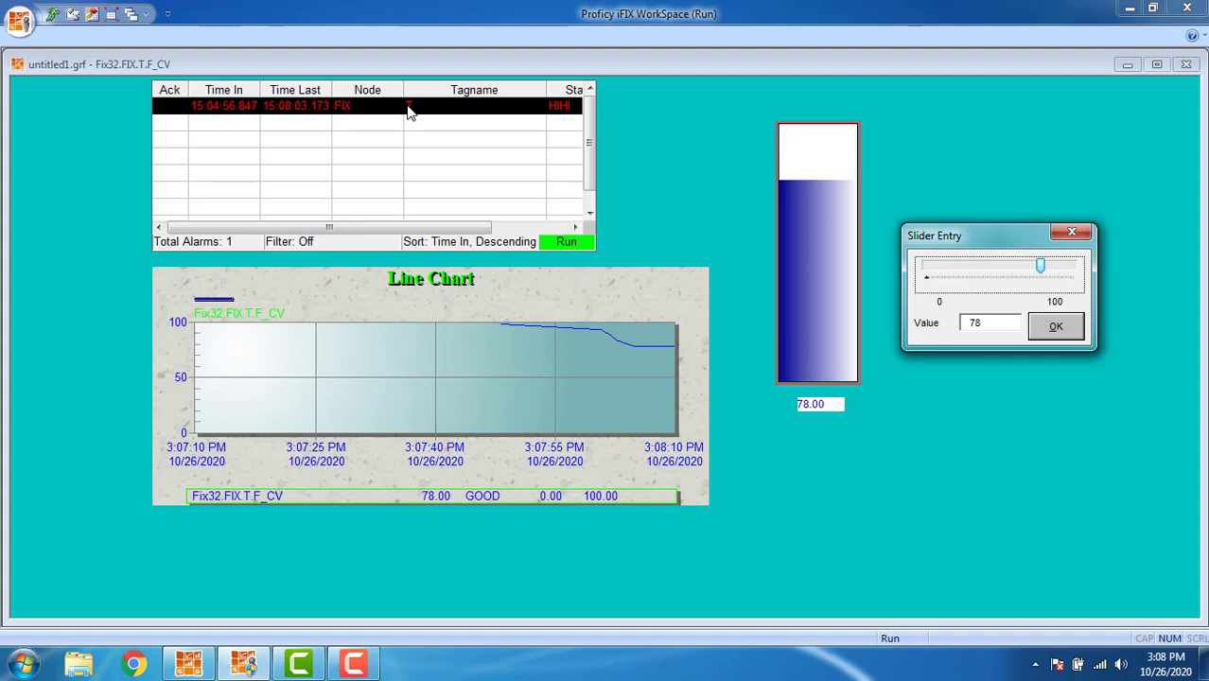
{"action": "left_click", "coordinate": [1047, 331]}
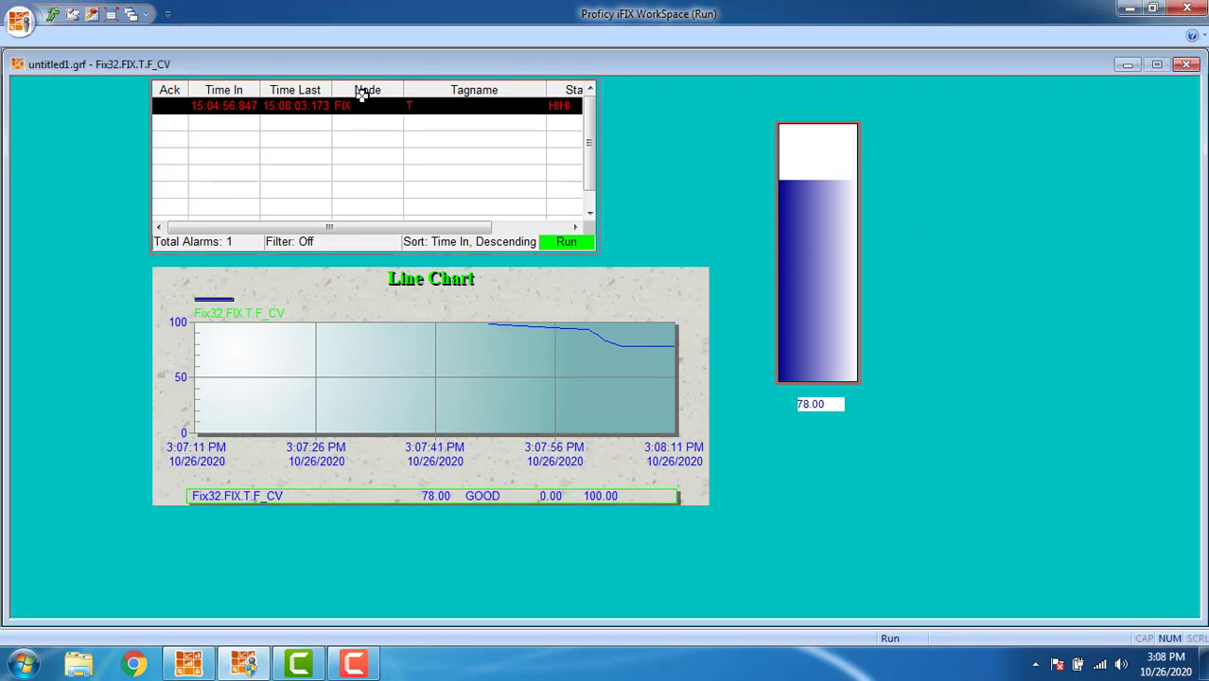
- Acknowledge T's HI alarm, then reopen the slider entry and step T down to 58
{"action": "double_click", "coordinate": [360, 106]}
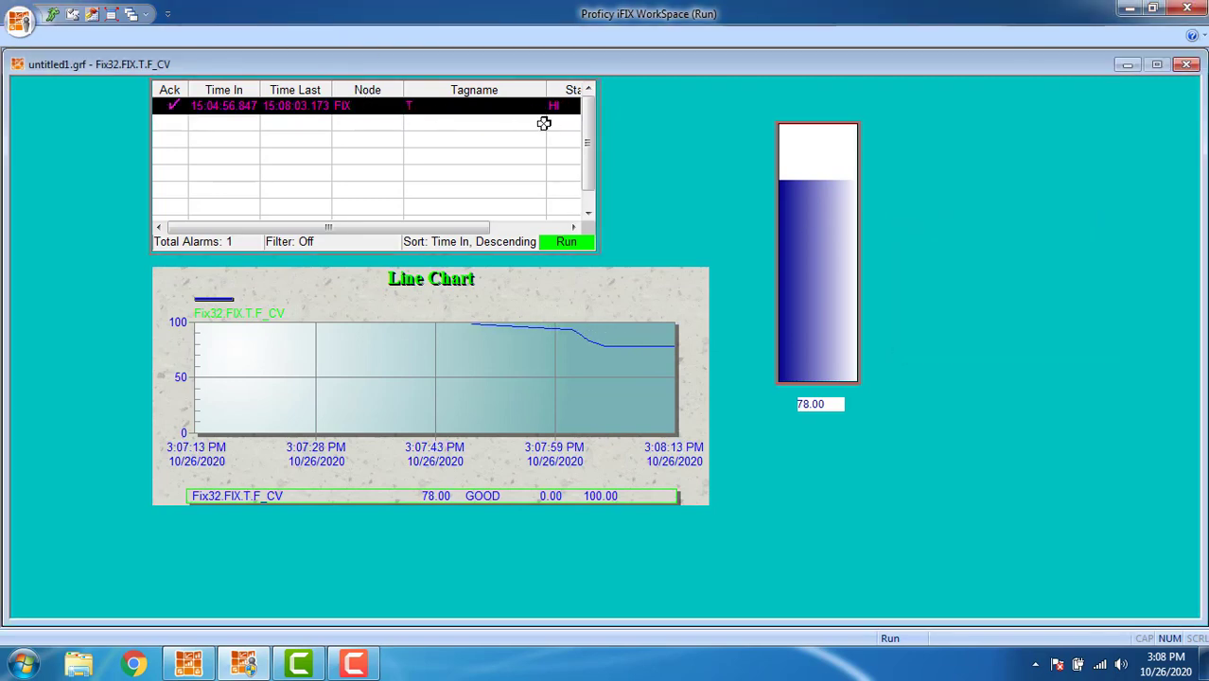
{"action": "left_click", "coordinate": [851, 227]}
{"action": "left_click_drag", "start_coordinate": [605, 271], "coordinate": [1005, 268]}
{"action": "left_click", "coordinate": [995, 286]}
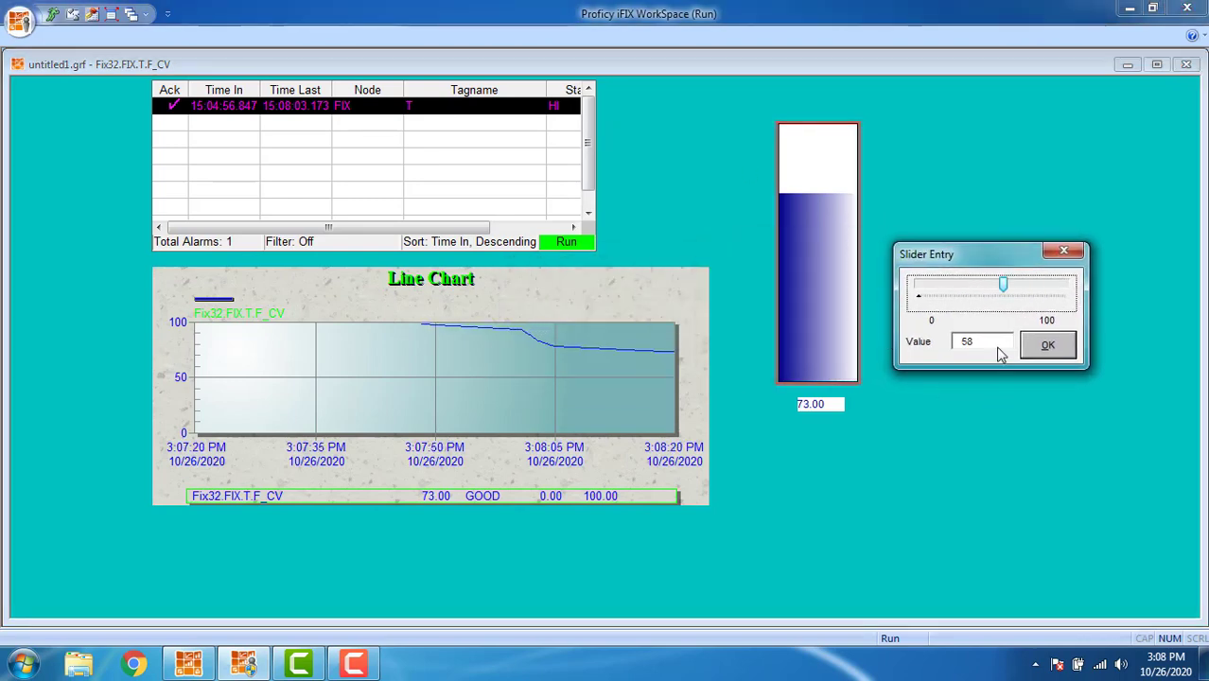
- Write 58 to tag T, then drop T to 8 to raise a LOLO alarm
{"action": "left_click", "coordinate": [343, 114]}
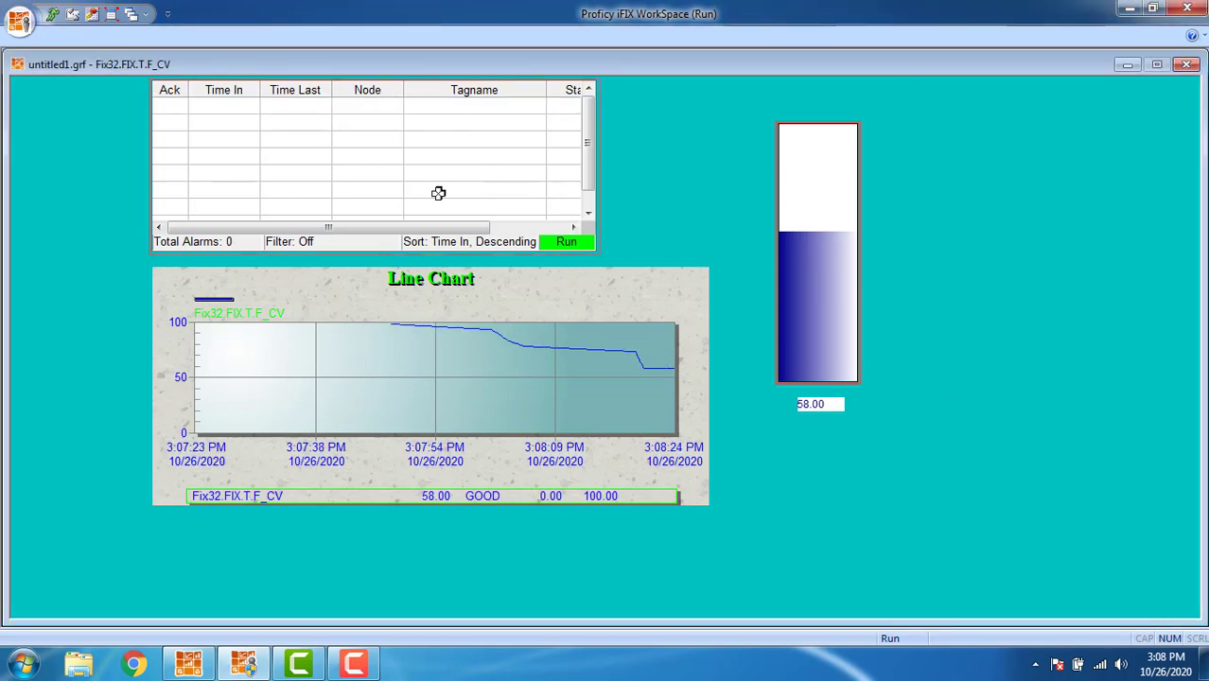
{"action": "left_click", "coordinate": [801, 238]}
{"action": "left_click_drag", "start_coordinate": [615, 275], "coordinate": [958, 275]}
{"action": "left_click", "coordinate": [1084, 333]}
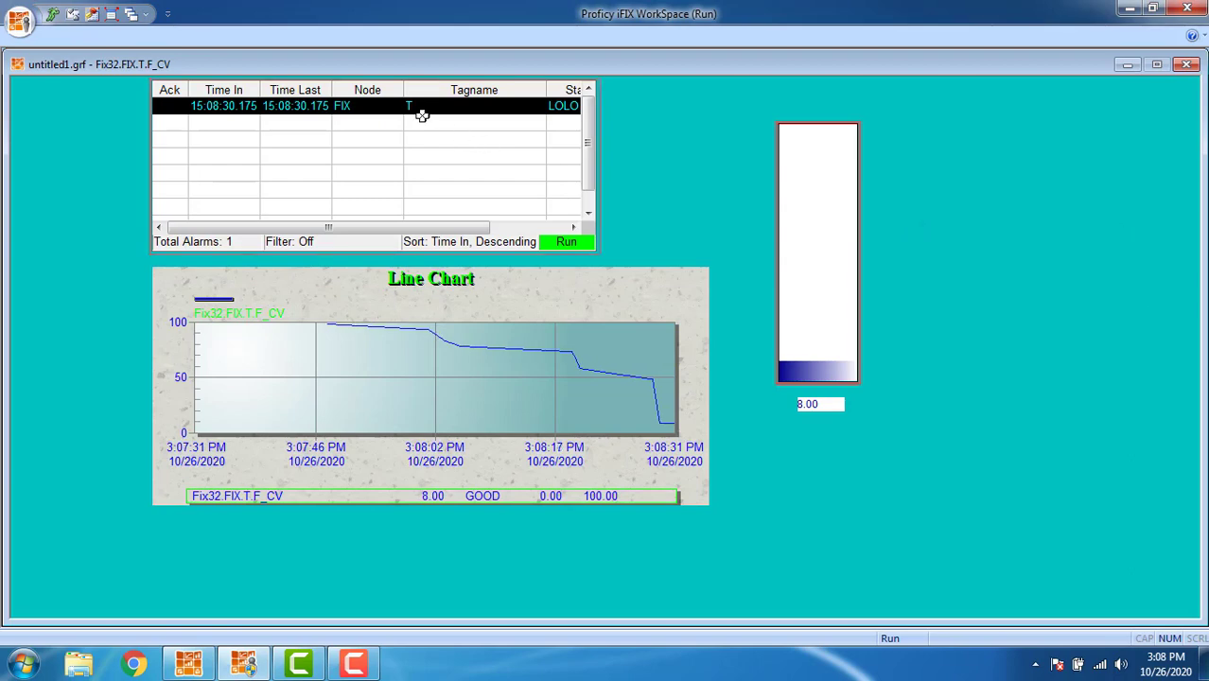
- Raise tag T back to 33 and acknowledge its low alarm
{"action": "left_click", "coordinate": [823, 273]}
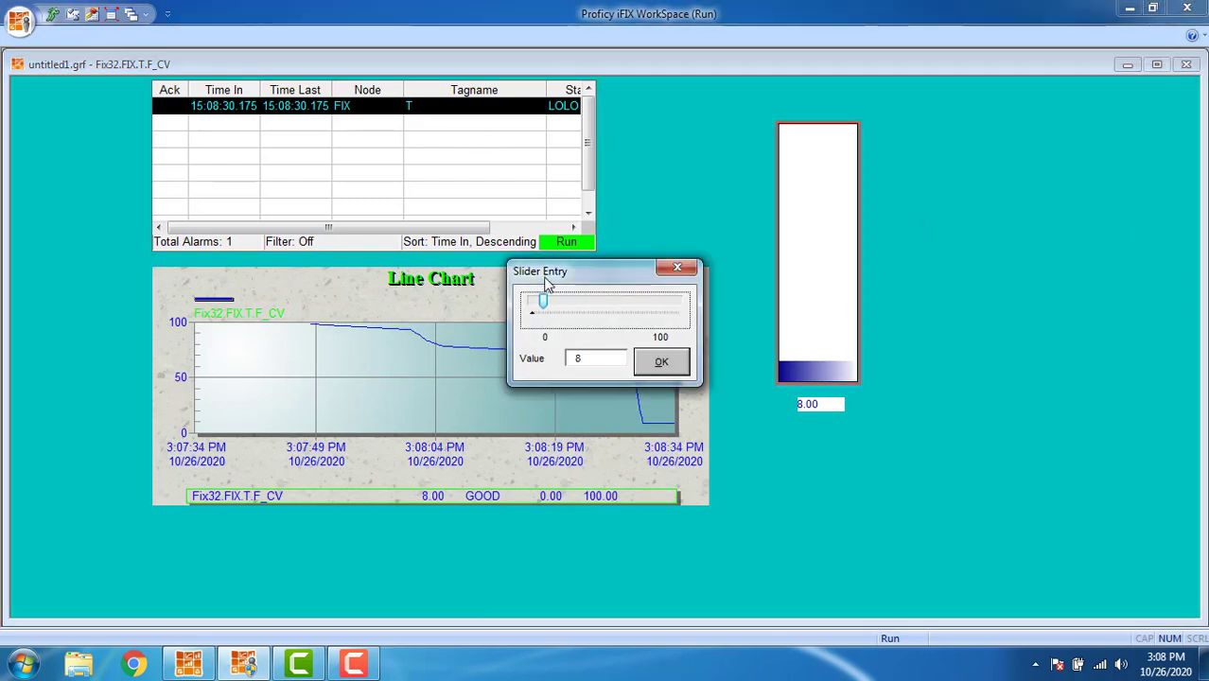
{"action": "left_click_drag", "start_coordinate": [545, 284], "coordinate": [973, 307]}
{"action": "left_click", "coordinate": [1052, 367]}
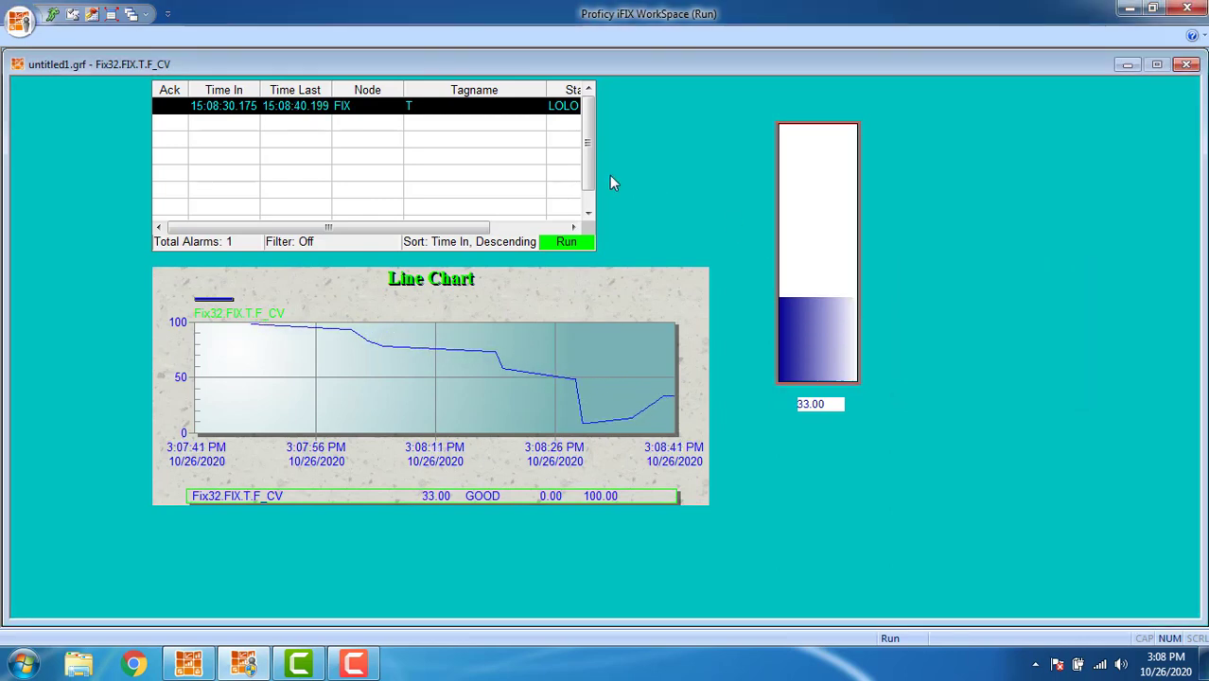
{"action": "double_click", "coordinate": [509, 107]}
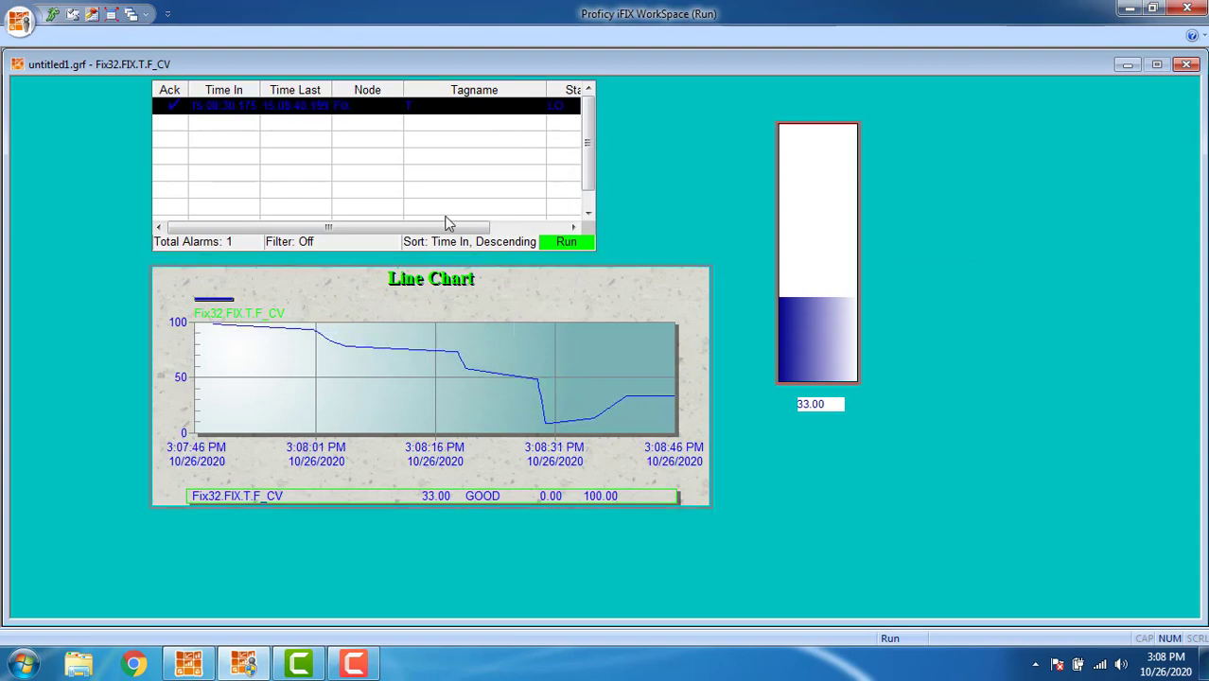
- Return the picture to Configure mode and open Alarm History from the Applications ribbon
{"action": "left_click", "coordinate": [53, 15]}
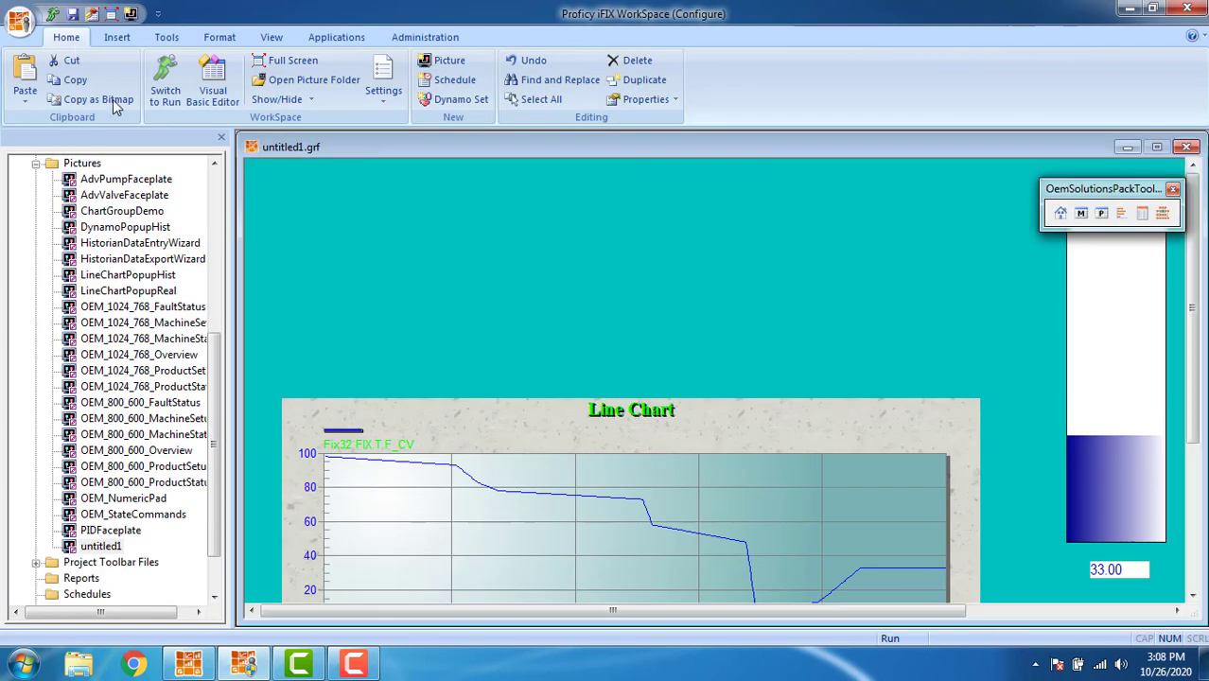
{"action": "left_click", "coordinate": [161, 39]}
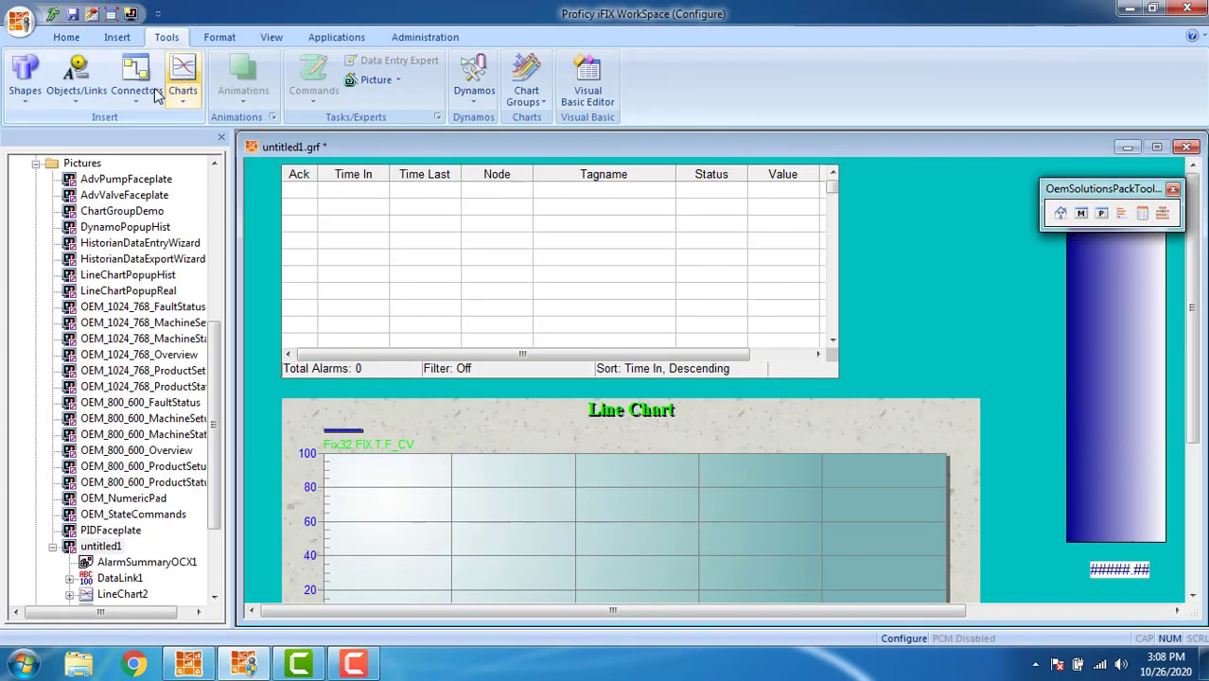
{"action": "left_click", "coordinate": [221, 44]}
{"action": "left_click", "coordinate": [272, 40]}
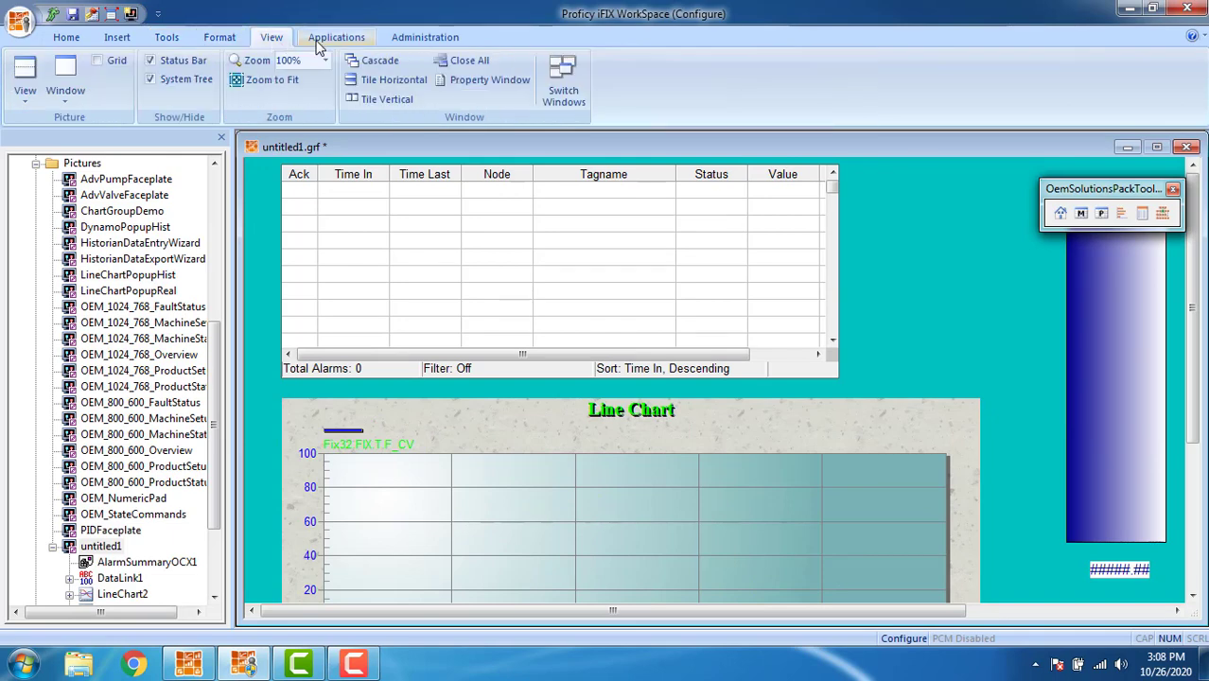
{"action": "left_click", "coordinate": [320, 44]}
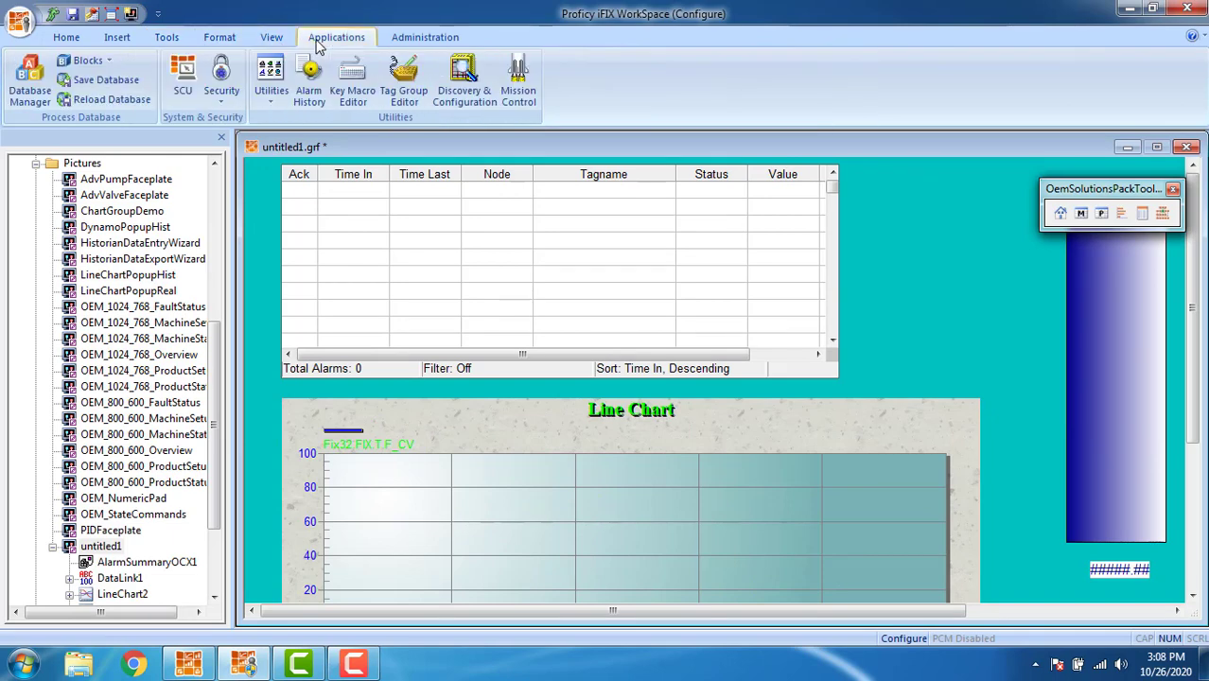
{"action": "left_click", "coordinate": [309, 94]}
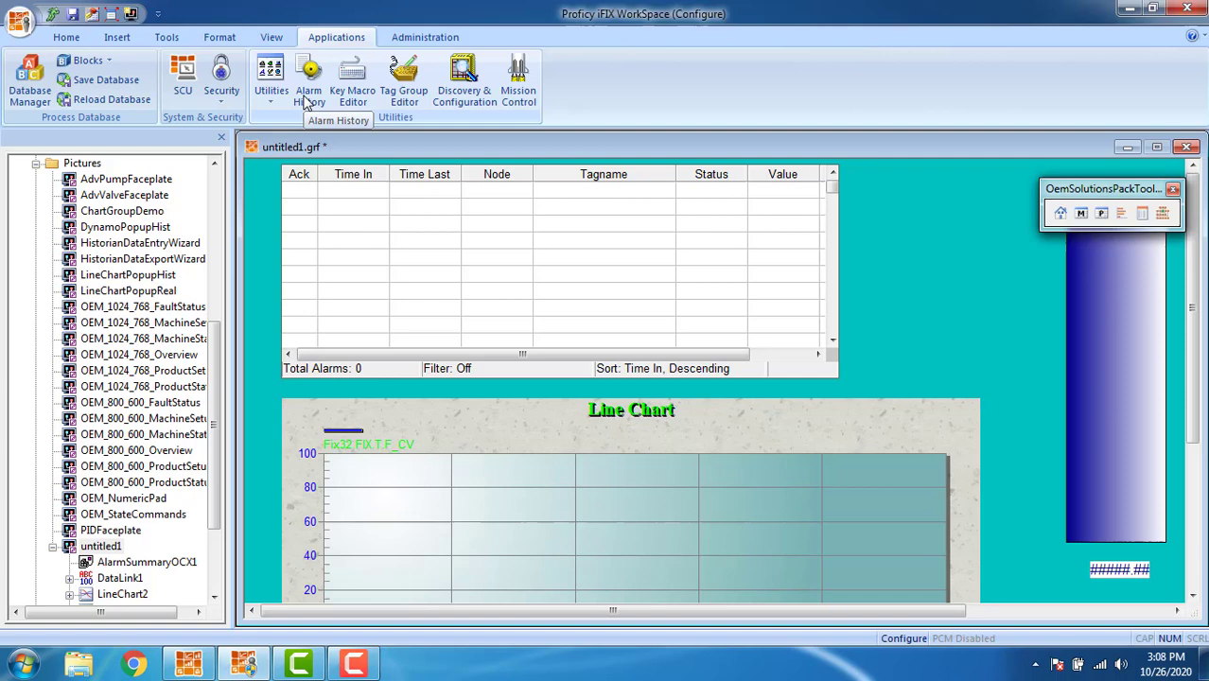